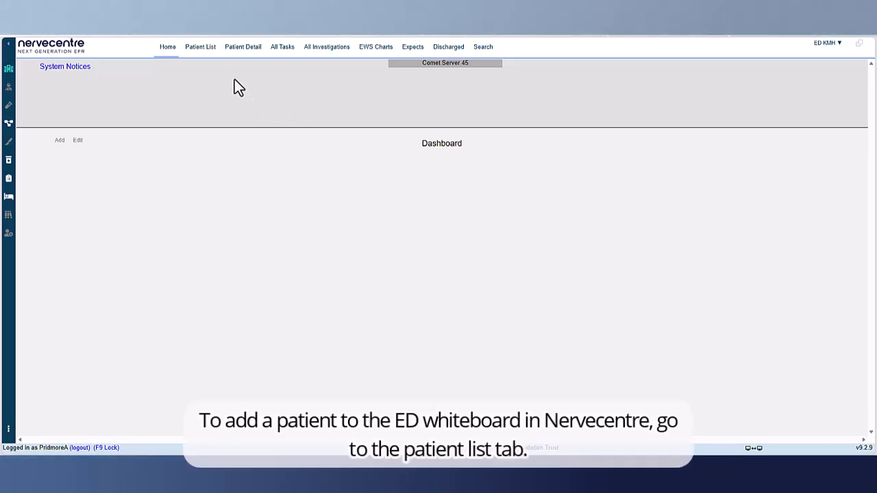
# Step: Search all patients from the patient list by the patient's full name
pyautogui.click(200, 48)
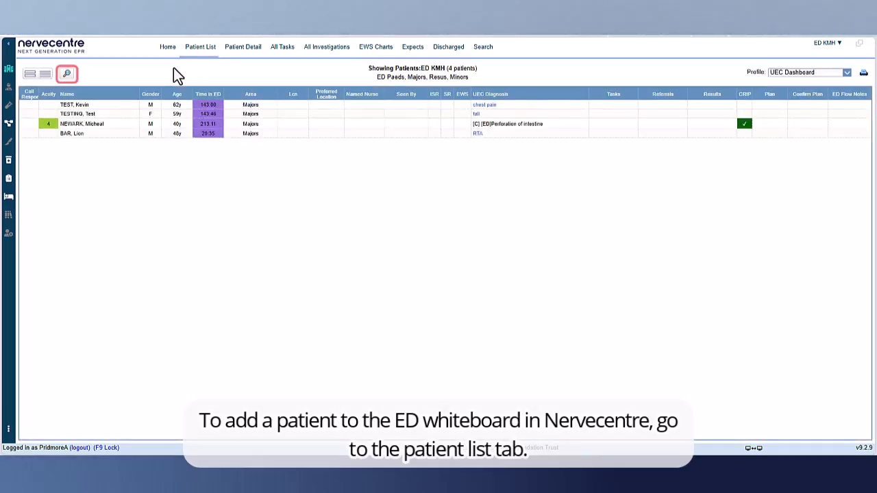
pyautogui.click(67, 74)
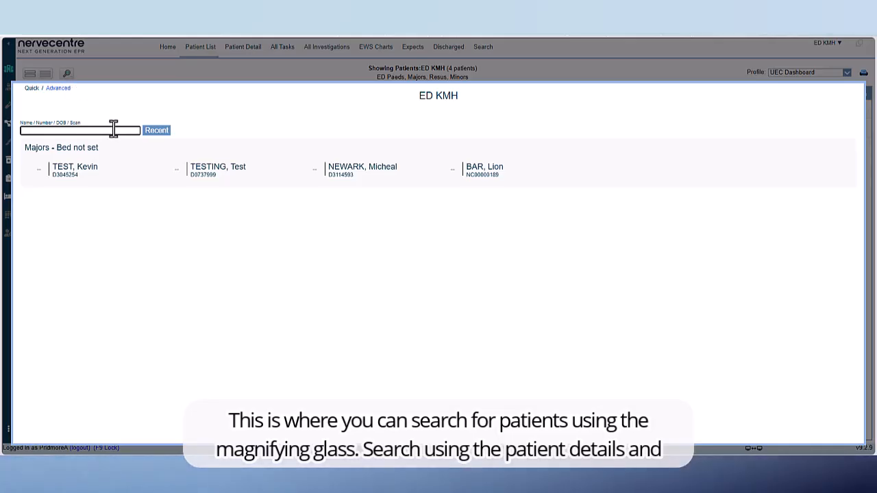
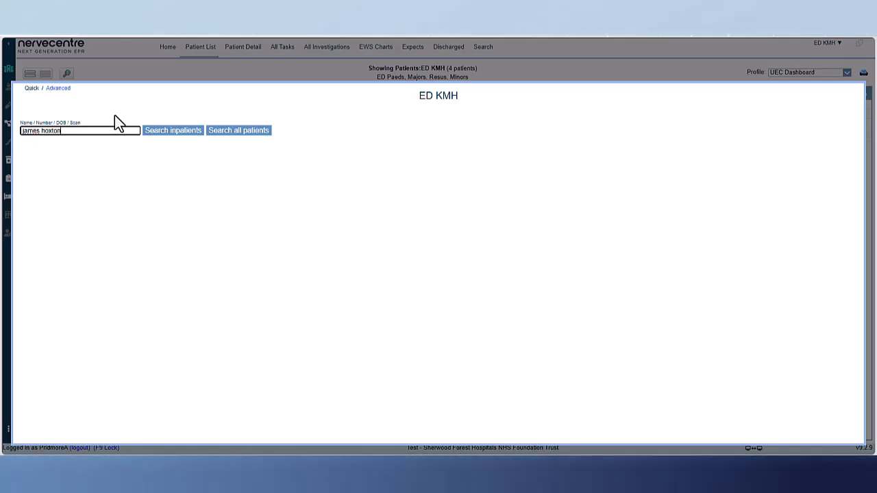
pyautogui.click(231, 137)
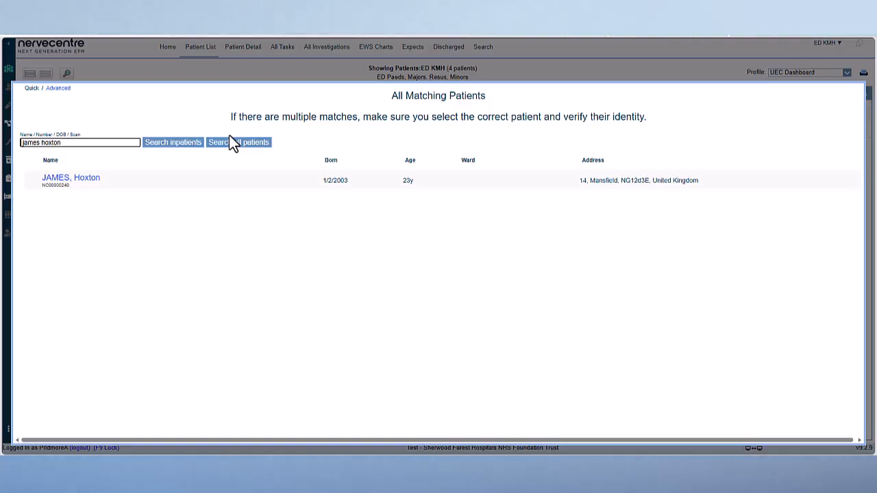
# Step: Select the matching patient from the search results and open their patient detail record
pyautogui.click(242, 178)
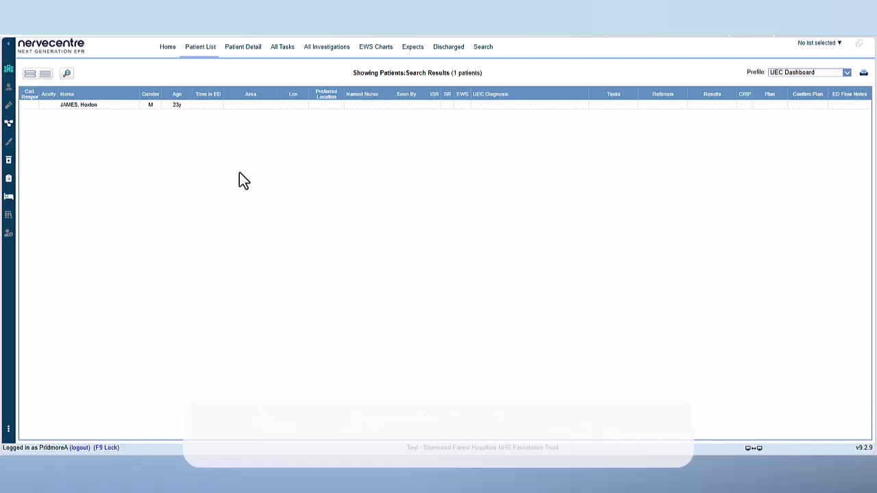
pyautogui.click(108, 107)
pyautogui.doubleClick(108, 107)
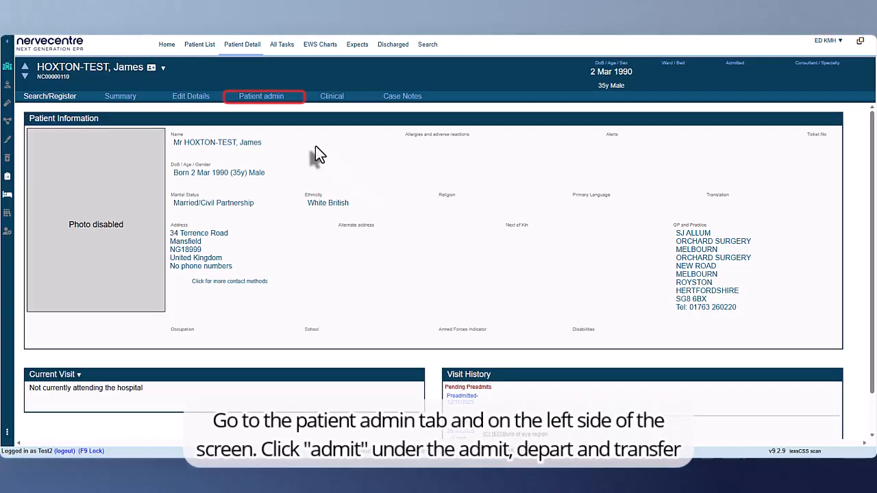
# Step: Start admitting the patient from patient admin as Arrived at ED, using the Attend ED form
pyautogui.click(281, 99)
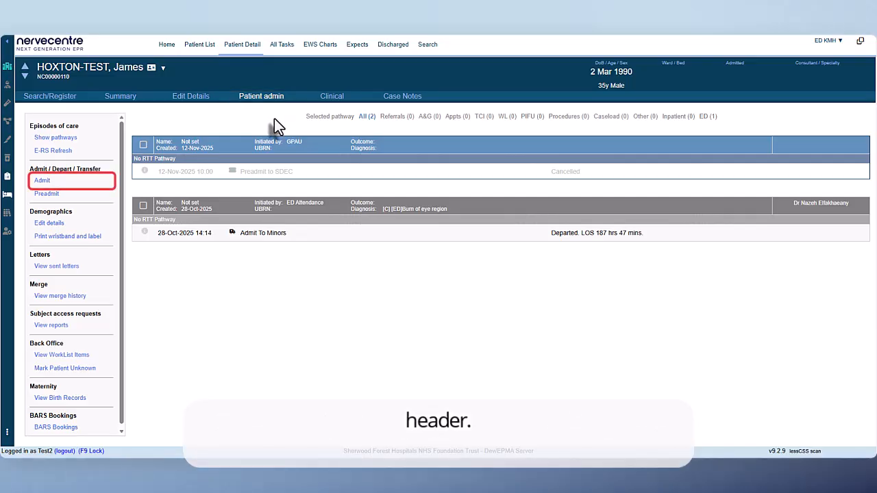
pyautogui.click(83, 184)
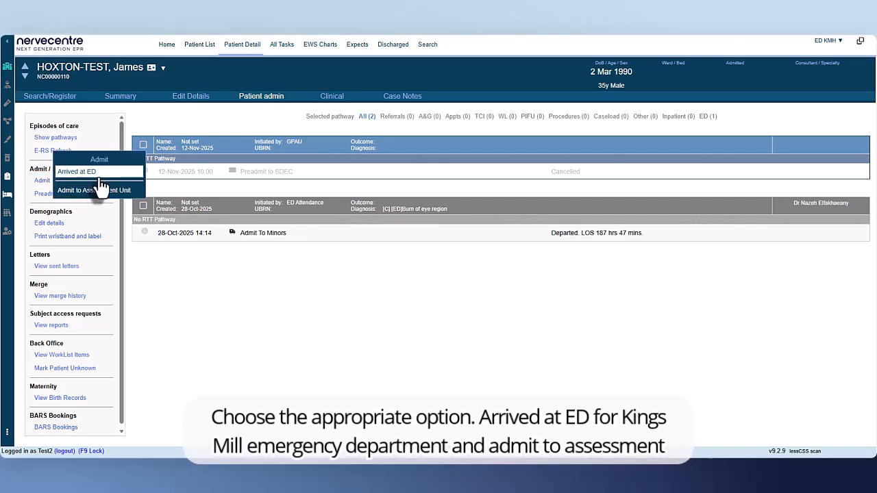
pyautogui.click(108, 185)
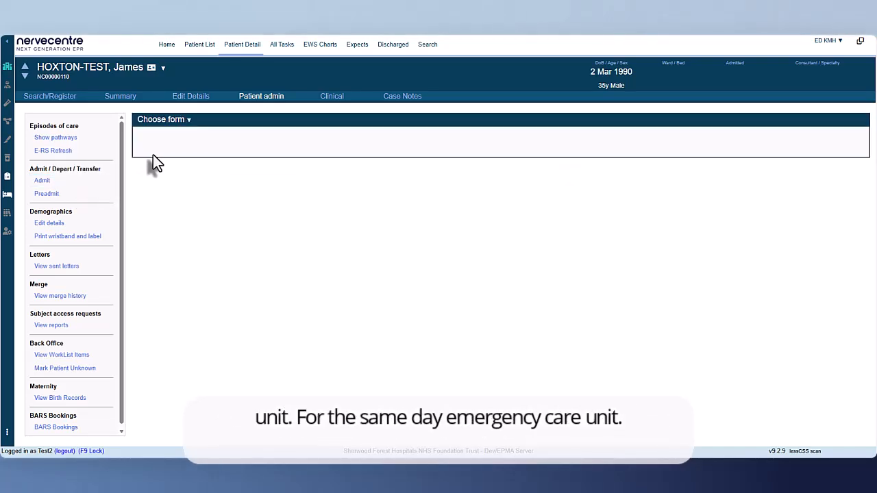
pyautogui.click(190, 127)
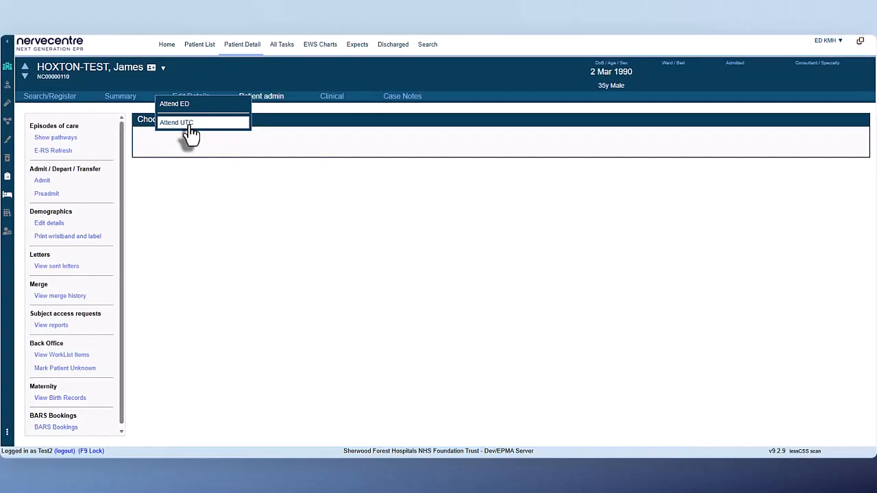
pyautogui.click(204, 106)
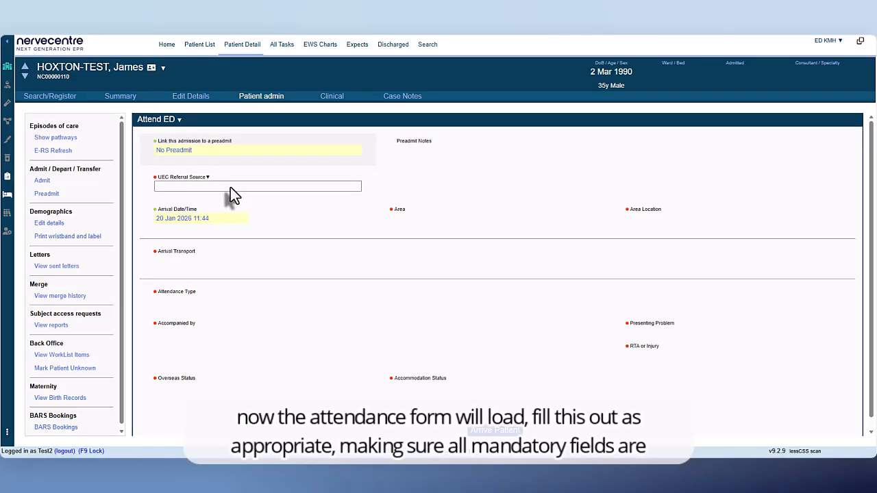
# Step: Set the UEC referral source to Self / family / friends / education / work colleague, with area Minors and area location Ch3
pyautogui.click(230, 186)
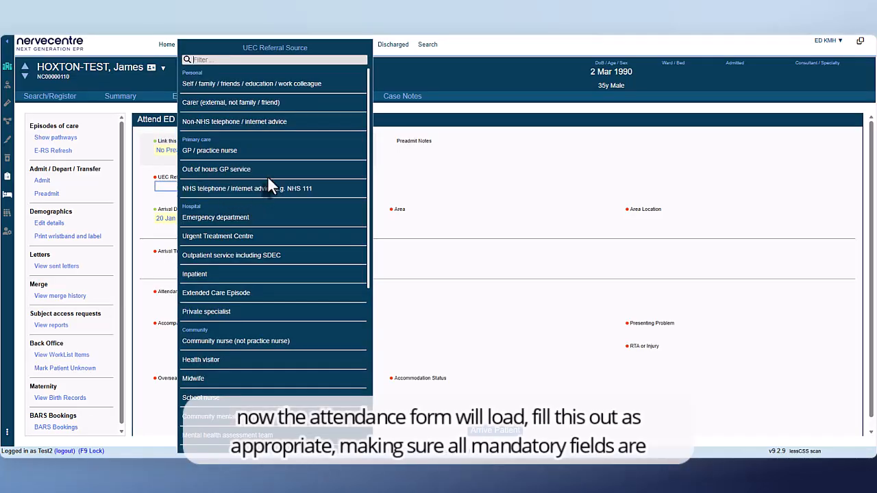
pyautogui.click(294, 83)
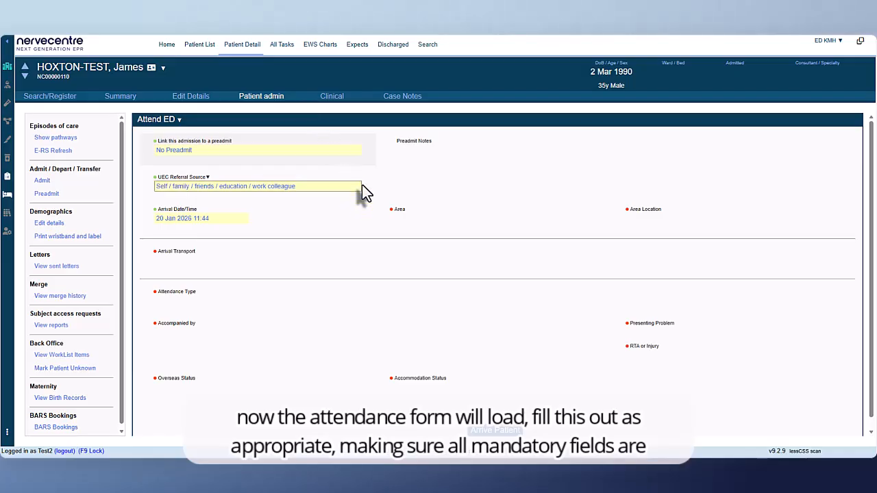
pyautogui.click(395, 219)
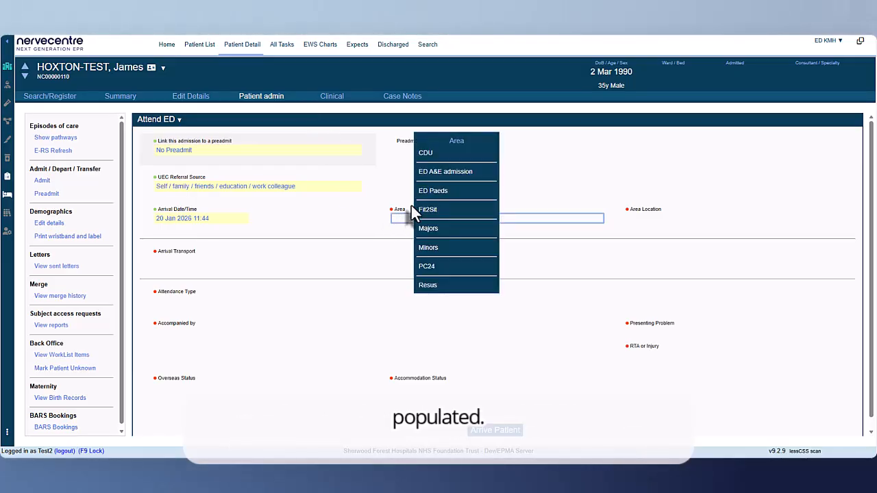
pyautogui.click(476, 252)
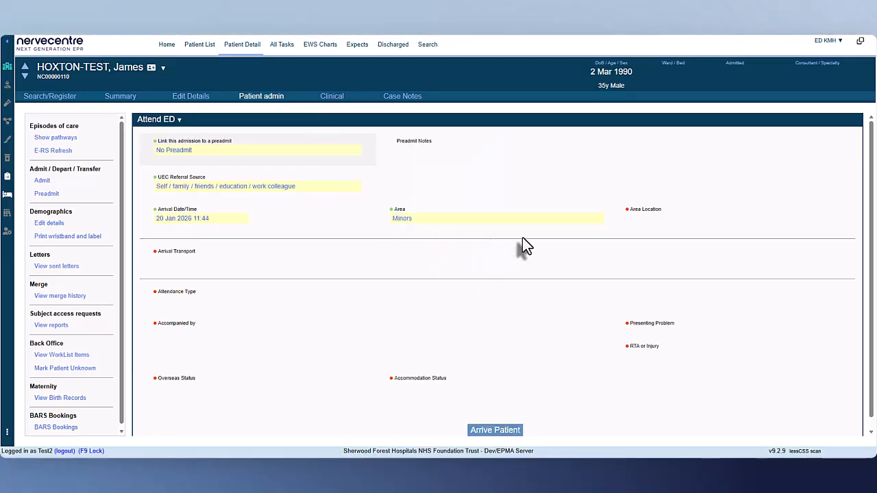
pyautogui.click(638, 219)
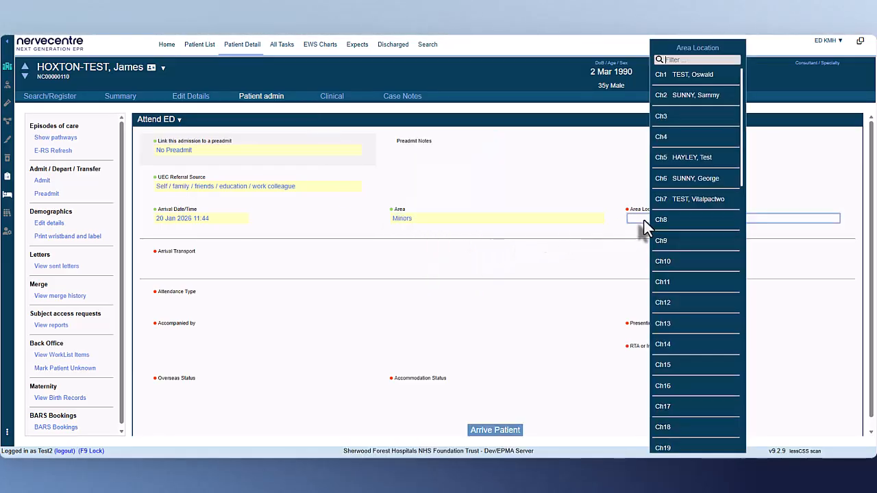
pyautogui.click(693, 121)
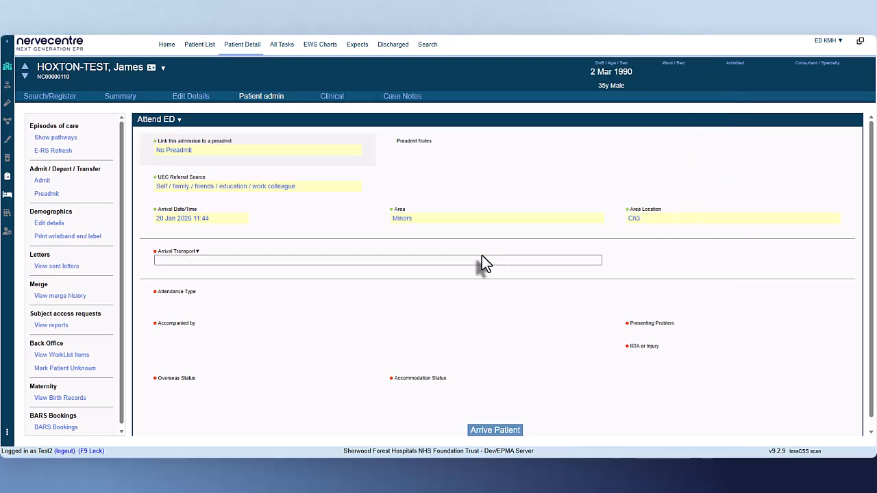
# Step: Set the arrival transport to Patient arranged own transport / walk-in and choose the Unplanned first Emergency Care Attendance type for a new clinical condition
pyautogui.click(451, 273)
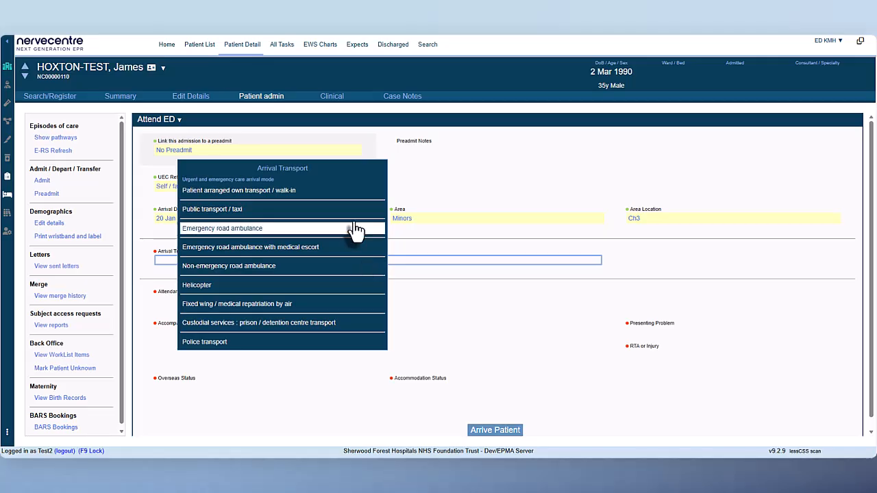
pyautogui.click(301, 190)
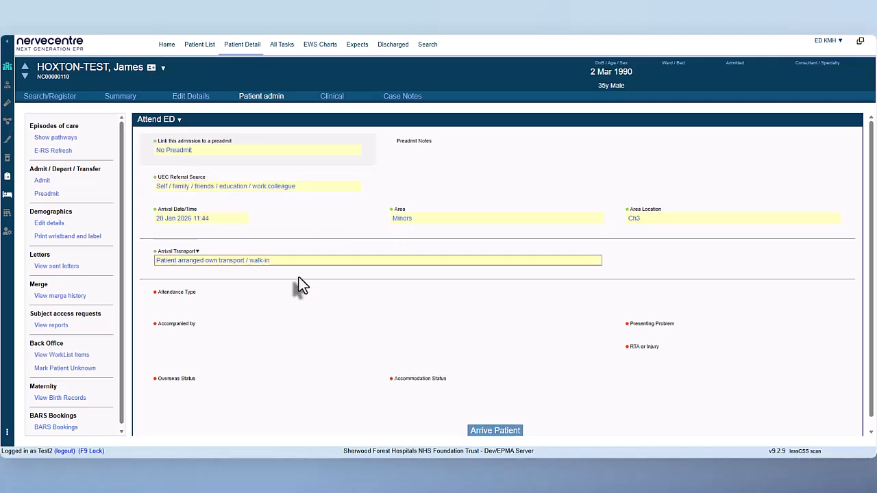
pyautogui.click(255, 302)
pyautogui.click(582, 255)
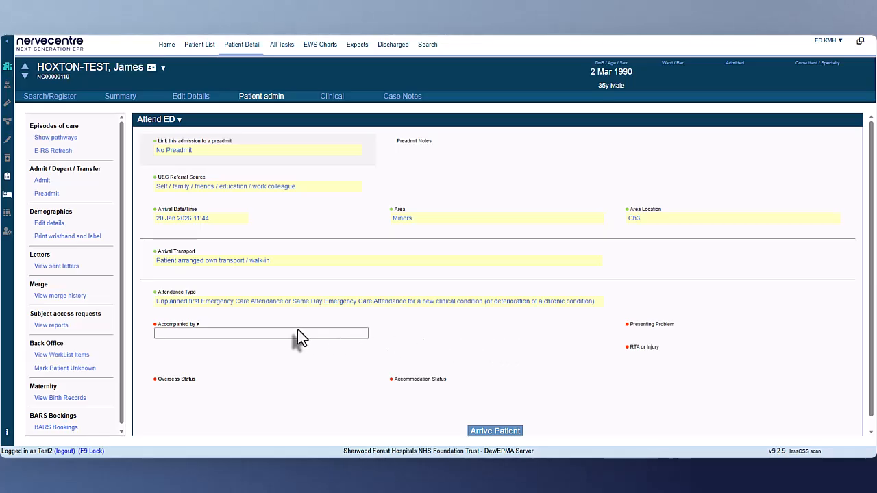
# Step: Record the patient as Unaccompanied and enter Ankle sprain as the presenting problem
pyautogui.click(297, 333)
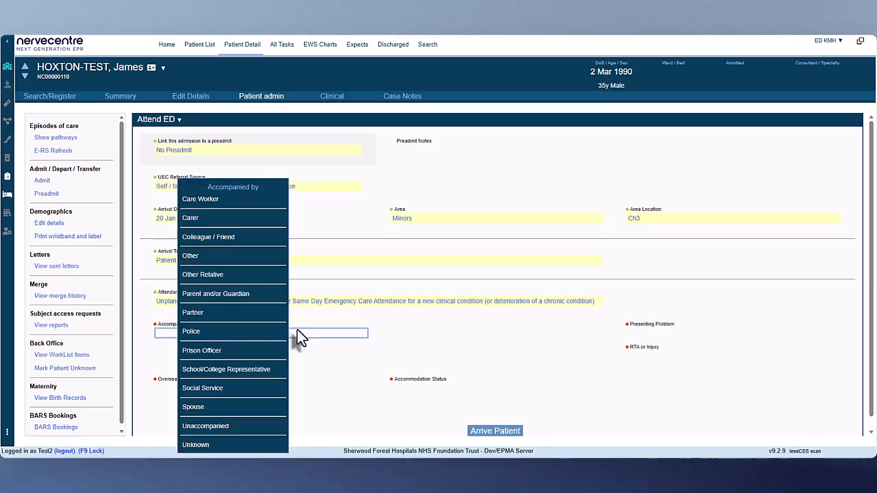
pyautogui.click(229, 431)
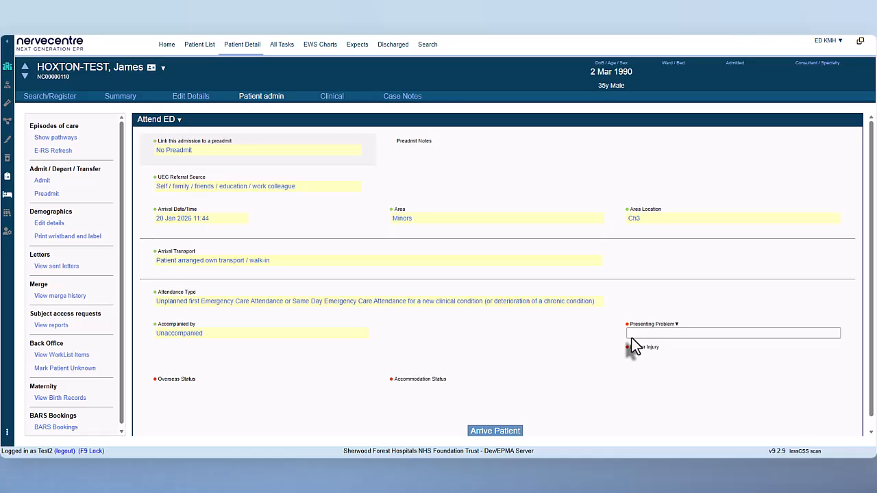
pyautogui.click(632, 338)
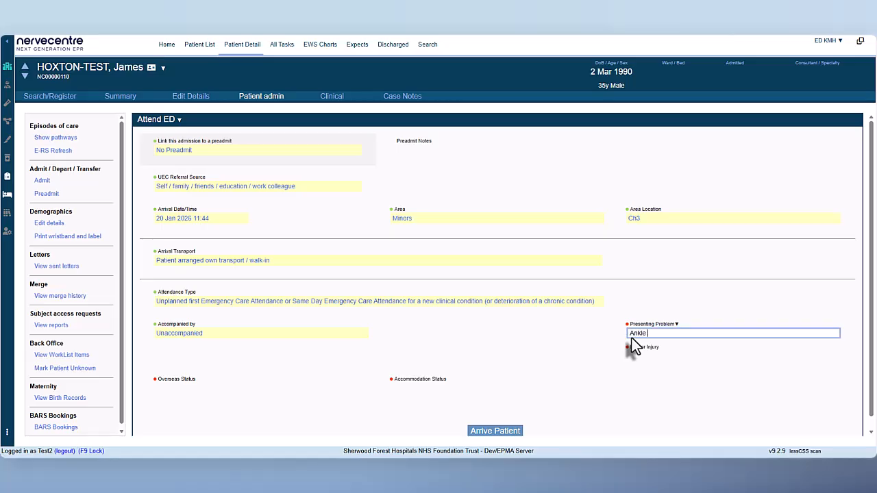
pyautogui.write('Ankle spria')
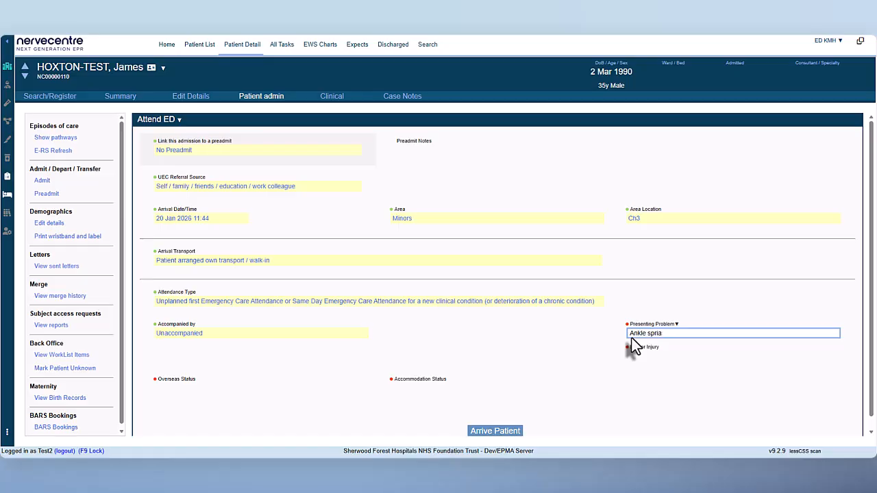
pyautogui.write('nrain')
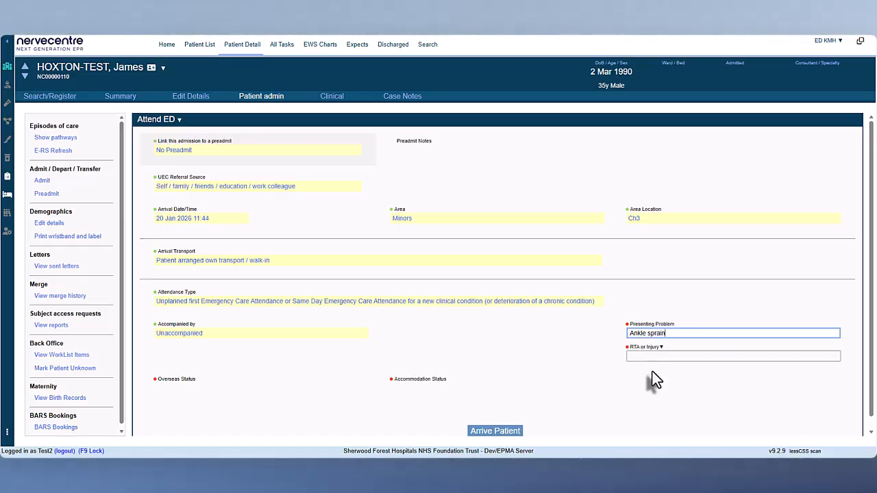
# Step: Set RTA or Injury to Yes and record the injury date and time as 20 Jan 2026 09:00
pyautogui.click(648, 358)
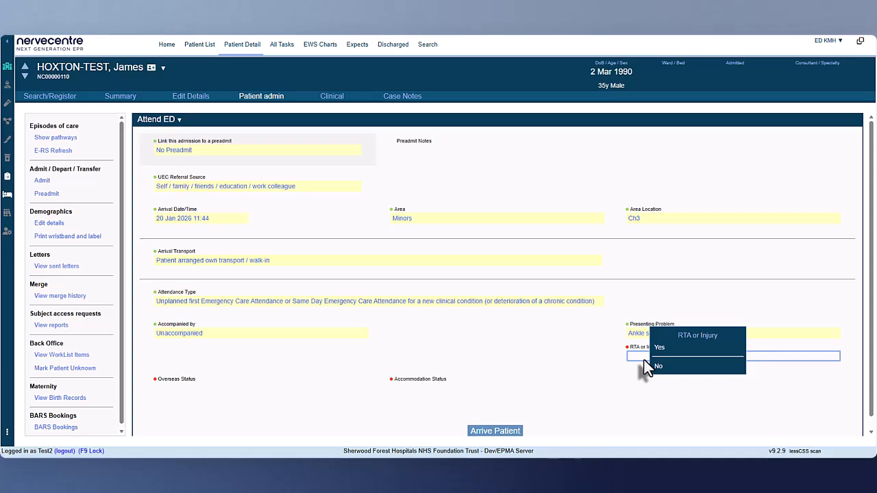
pyautogui.click(662, 349)
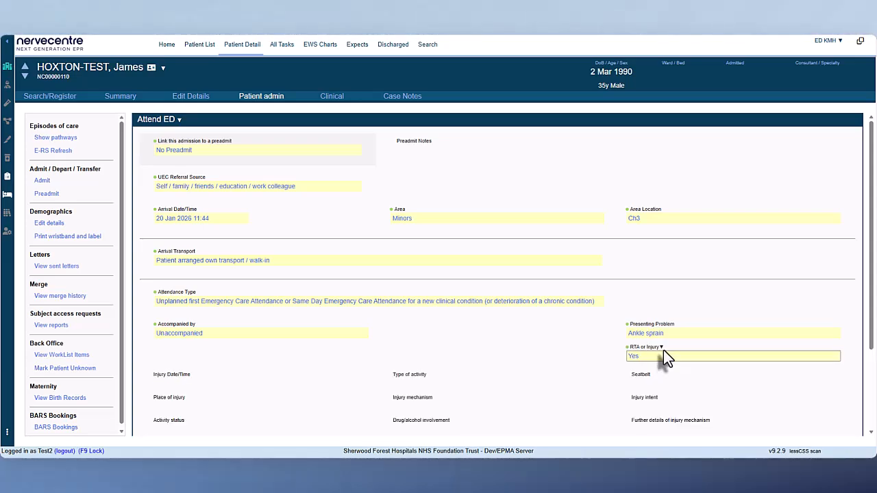
pyautogui.scroll(-1, 275, 349)
pyautogui.click(266, 340)
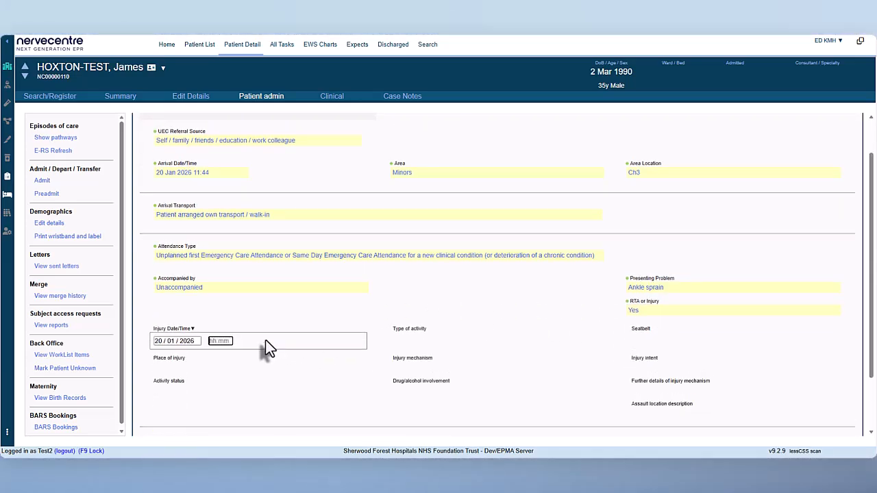
pyautogui.click(216, 342)
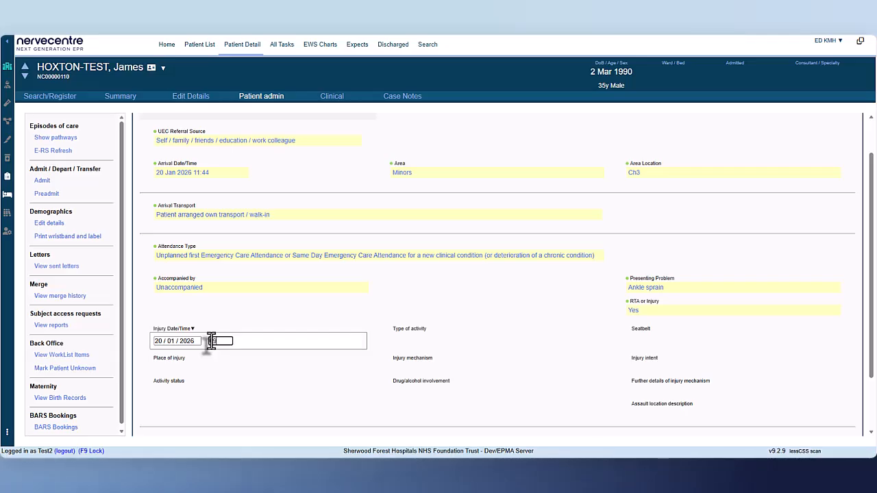
pyautogui.click(312, 310)
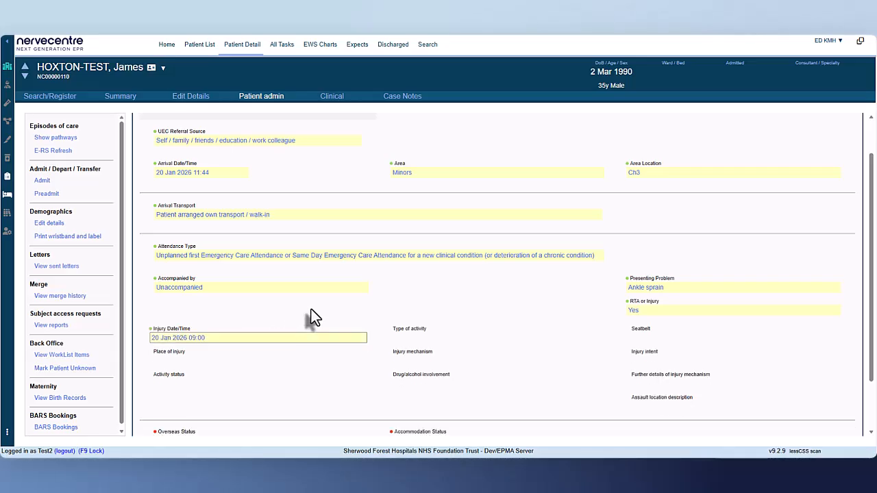
# Step: Set the injury's type of activity to Showering and Seatbelt to No
pyautogui.click(440, 338)
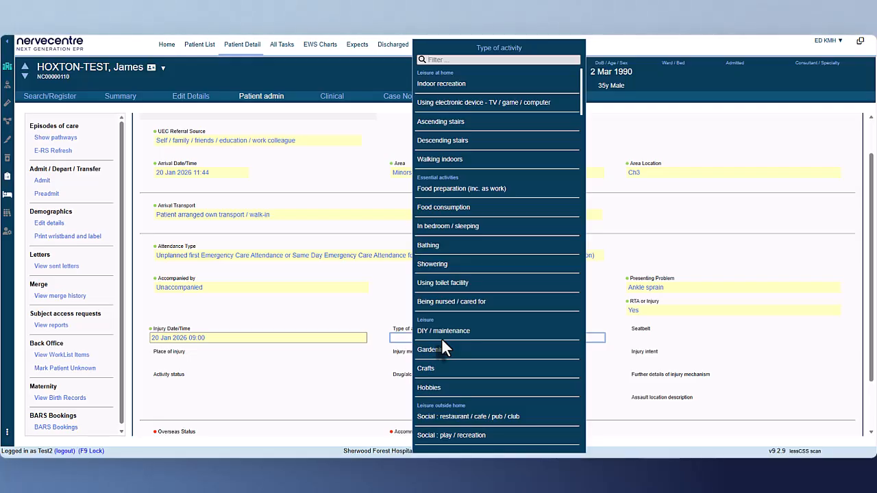
pyautogui.click(495, 264)
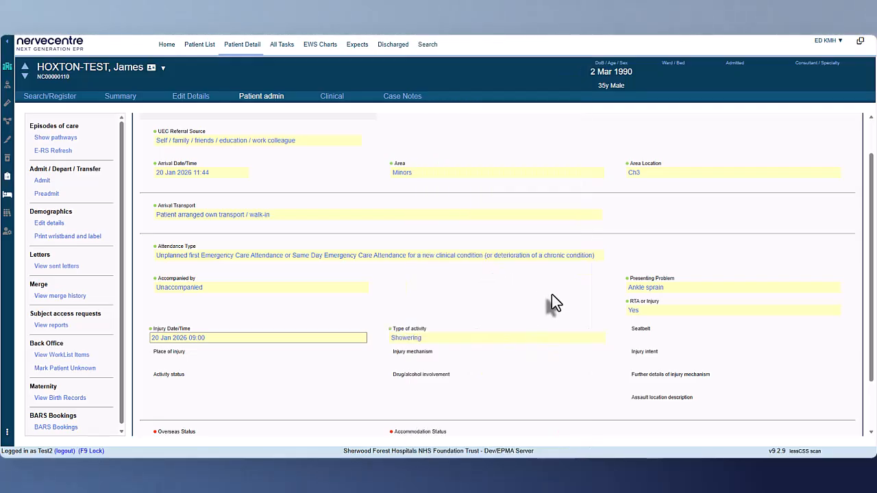
pyautogui.click(663, 338)
pyautogui.click(674, 351)
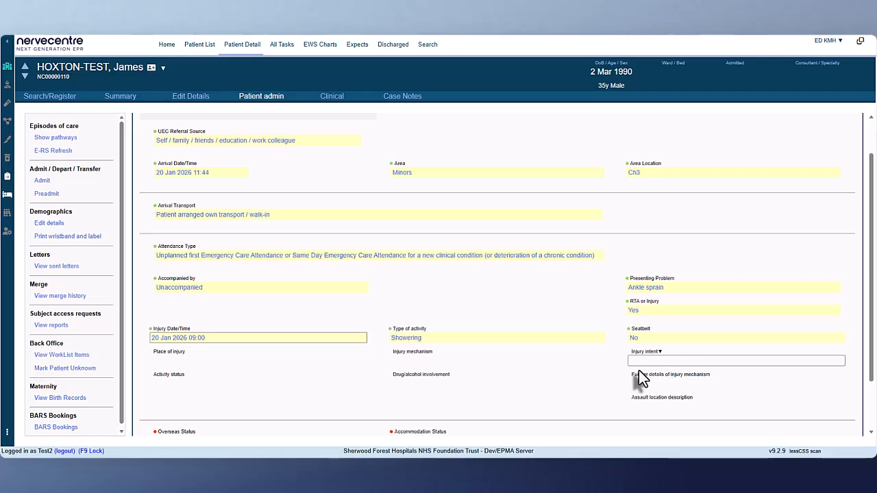
# Step: Set injury mechanism to Tripping, overseas status to Charging category A: Standard NHS-funded PATIENT and accommodation status to Usual stable accommodation e.g. home / flat
pyautogui.click(560, 361)
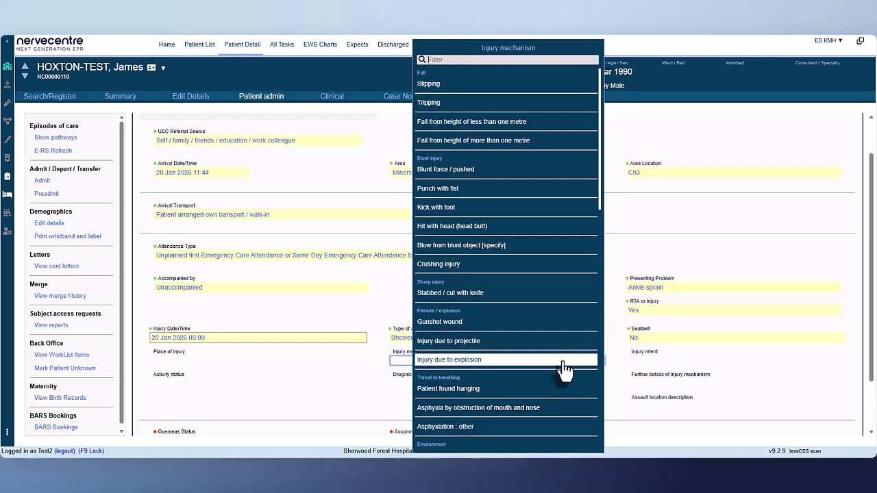
pyautogui.click(526, 112)
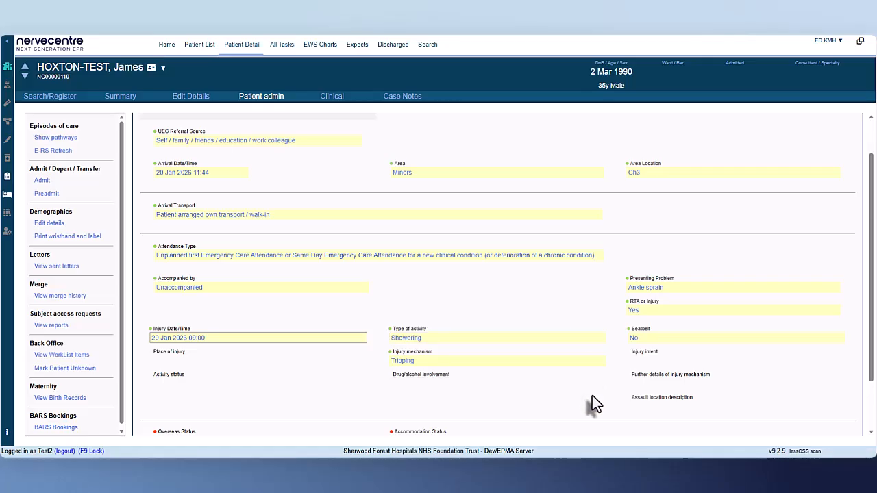
pyautogui.scroll(-1, 591, 396)
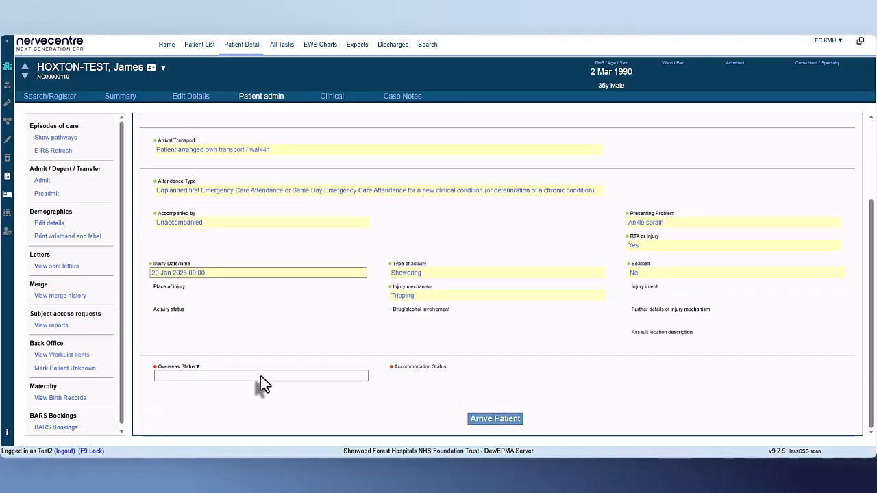
pyautogui.click(253, 374)
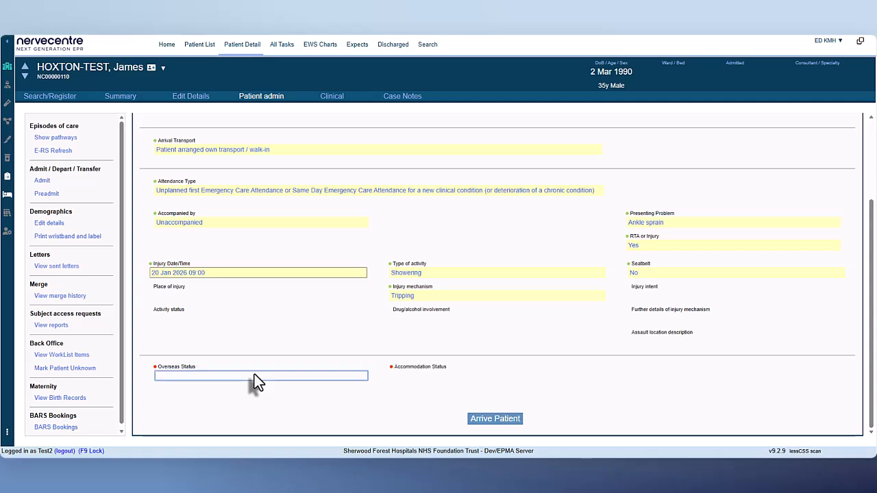
pyautogui.click(301, 316)
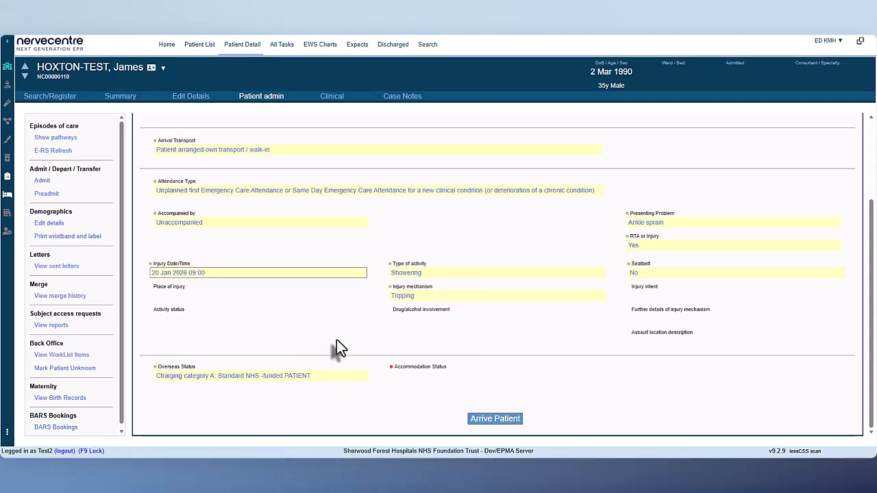
pyautogui.click(417, 376)
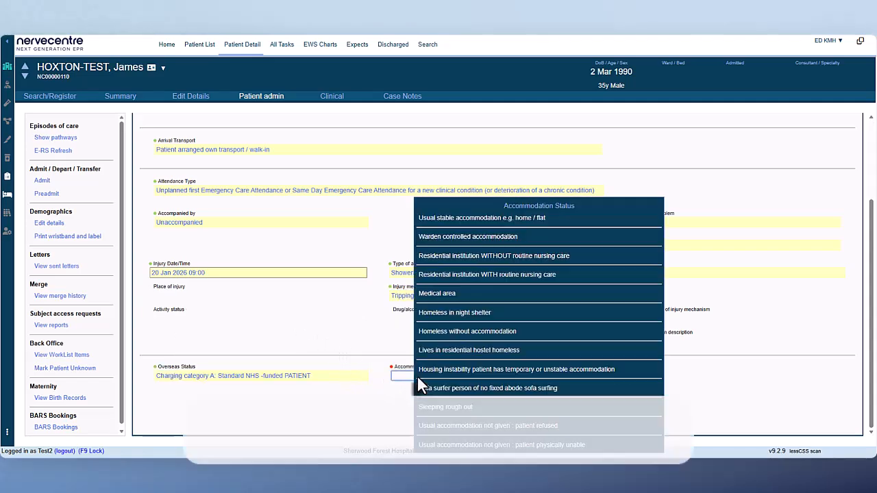
pyautogui.click(502, 218)
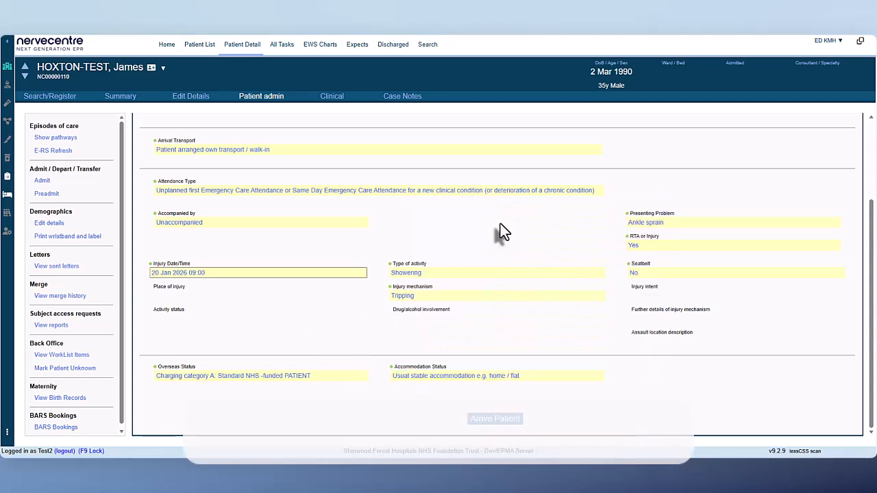
# Step: Arrive the patient in ED and open the patient list
pyautogui.click(510, 432)
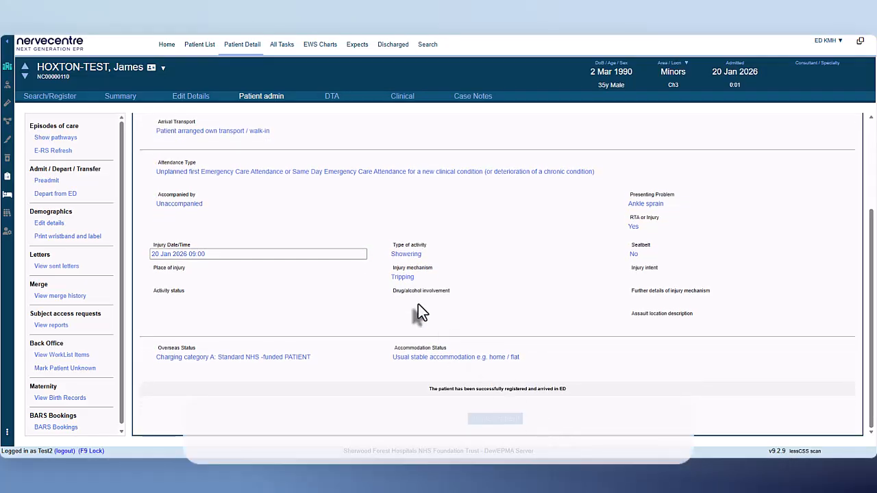
pyautogui.click(207, 51)
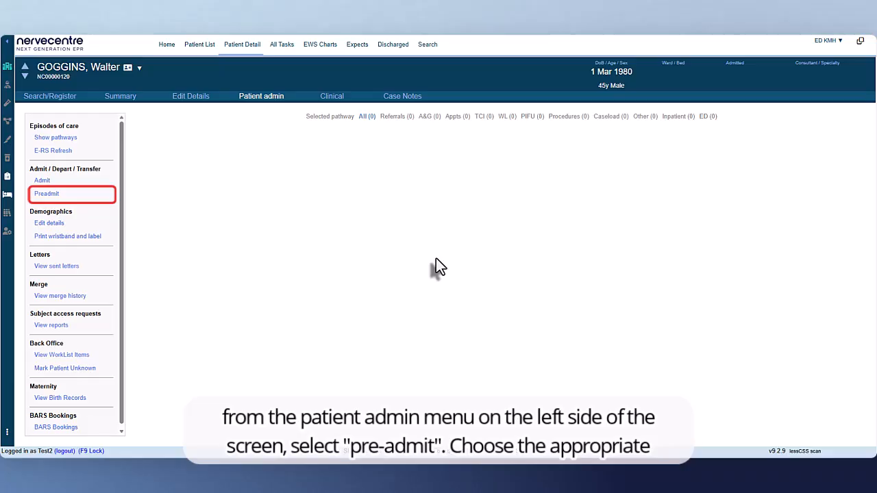
# Step: Start a new preadmission in a new episode for the patient, choosing Emergency Department as the pre-admission type
pyautogui.click(78, 200)
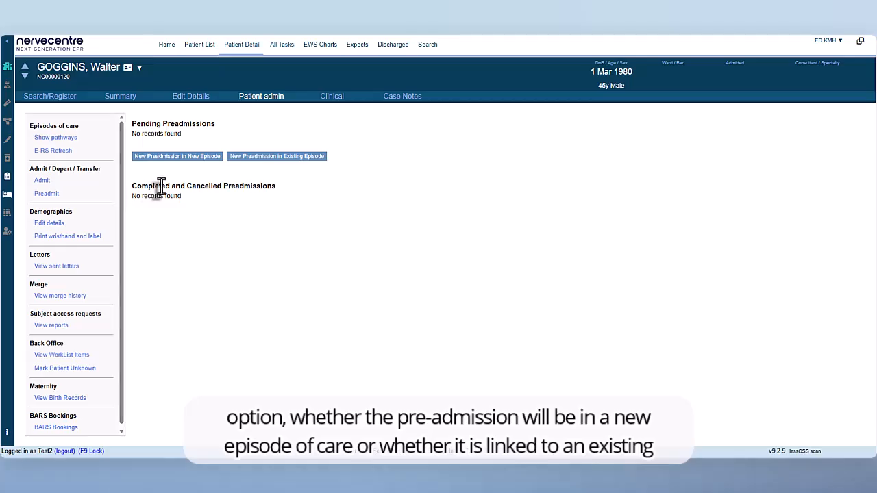
pyautogui.click(201, 164)
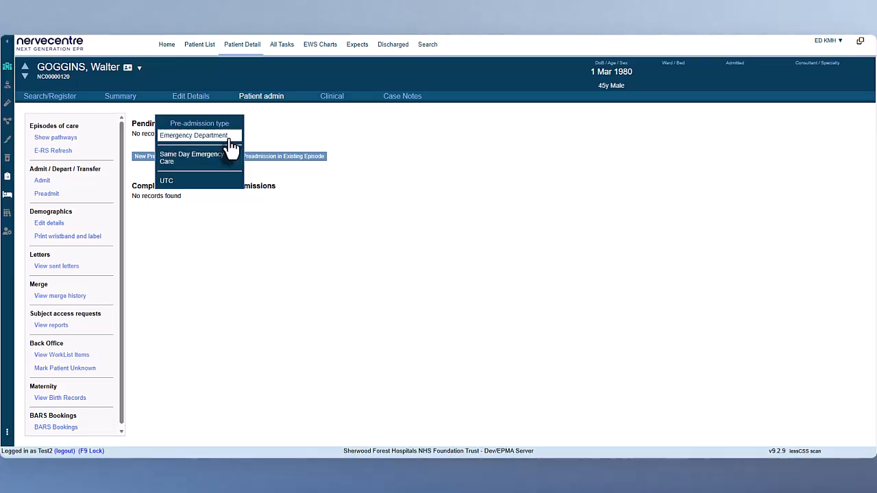
pyautogui.click(232, 146)
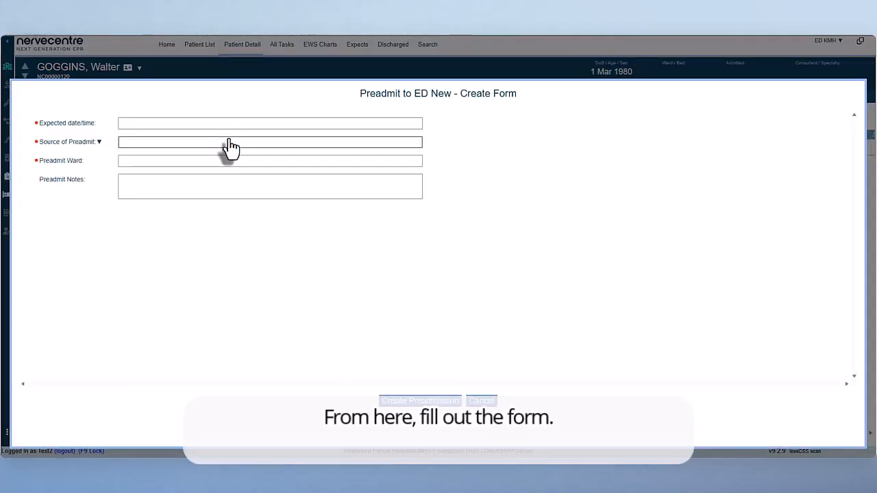
# Step: Set the preadmission's expected date and time to 20 Jan 2026 12:00 and its source to GP
pyautogui.click(245, 128)
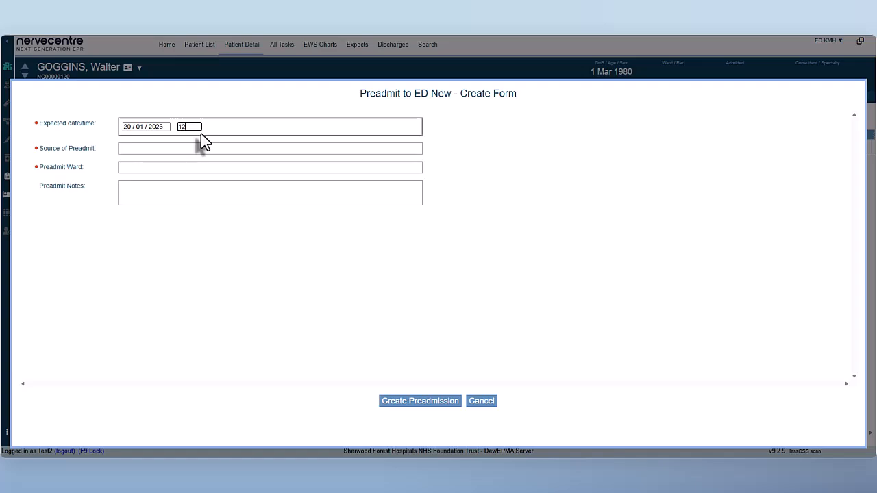
pyautogui.click(208, 149)
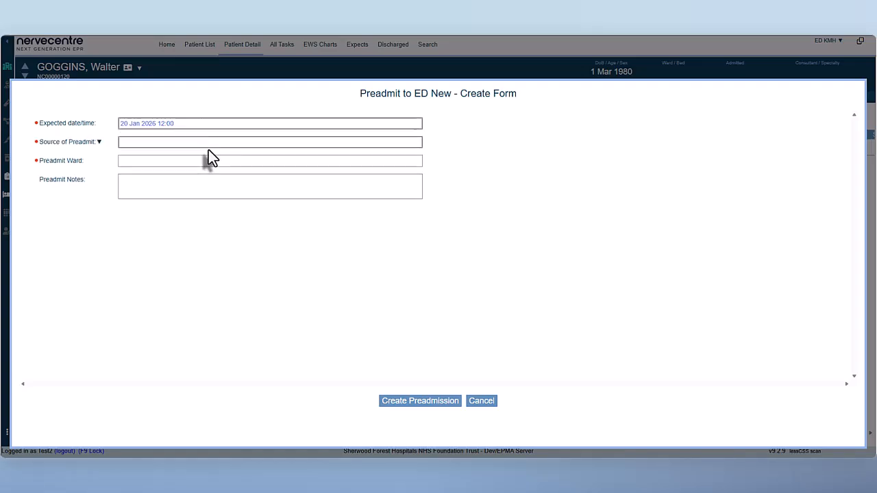
pyautogui.click(201, 142)
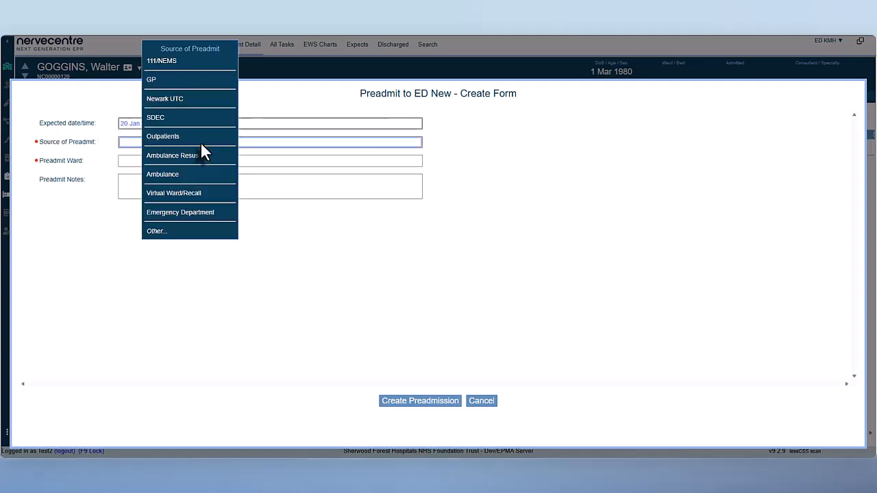
pyautogui.click(199, 81)
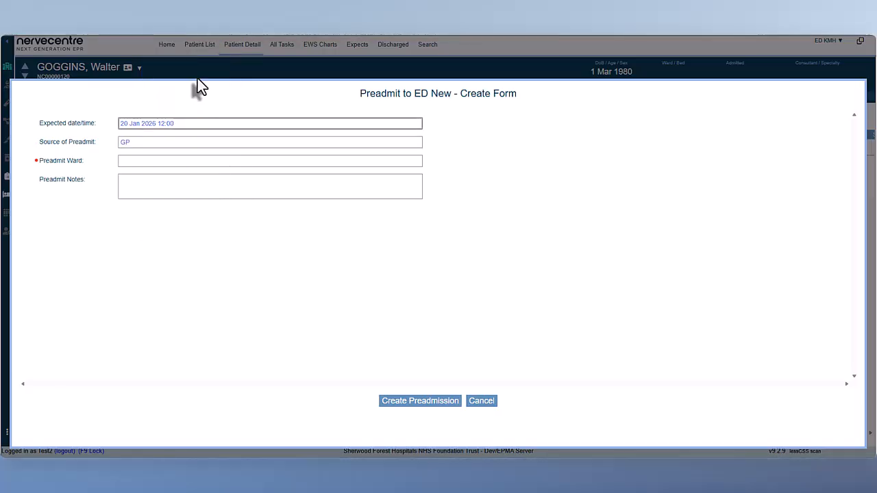
# Step: Choose Majors as the preadmit ward, enter SOB in the notes and create the preadmission
pyautogui.click(194, 165)
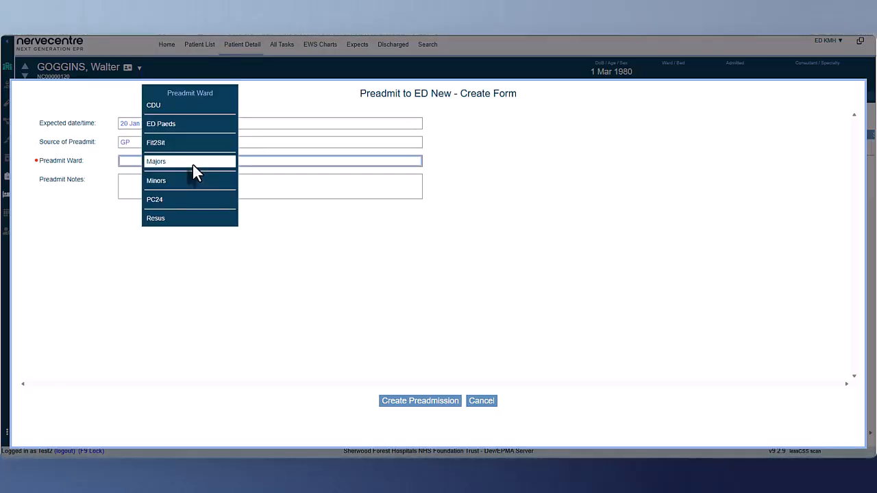
pyautogui.click(193, 165)
pyautogui.click(207, 188)
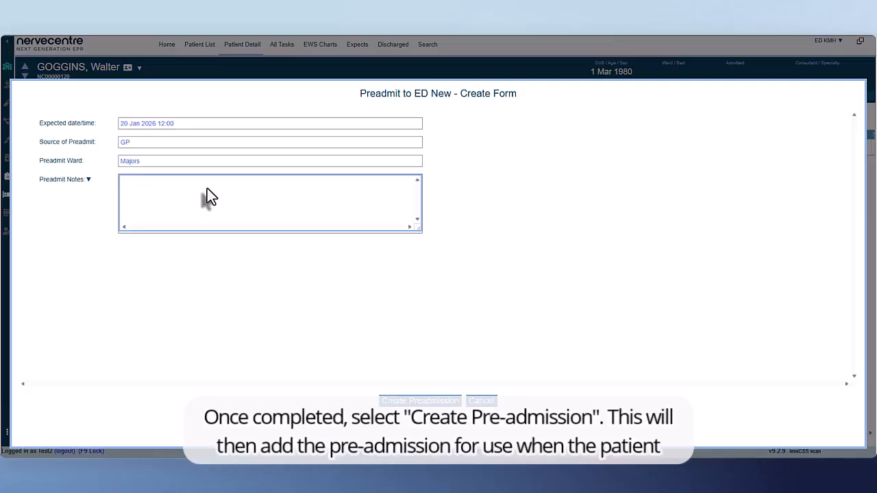
pyautogui.write('SOB')
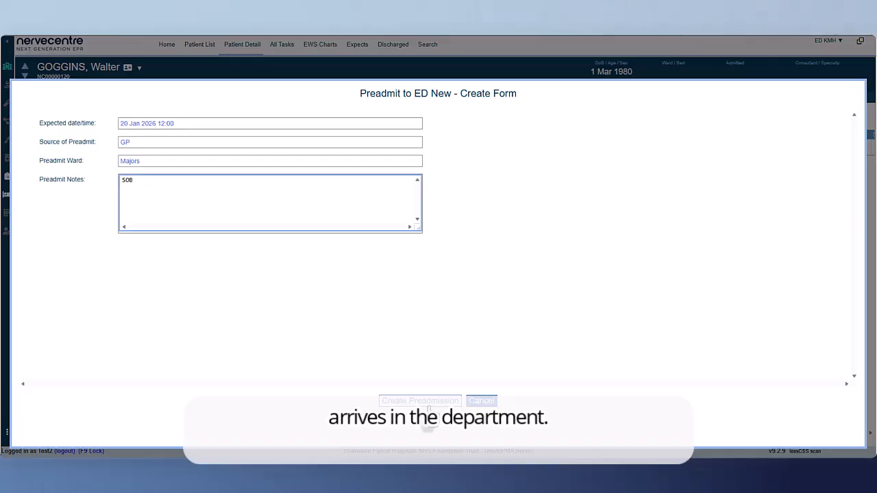
pyautogui.click(427, 402)
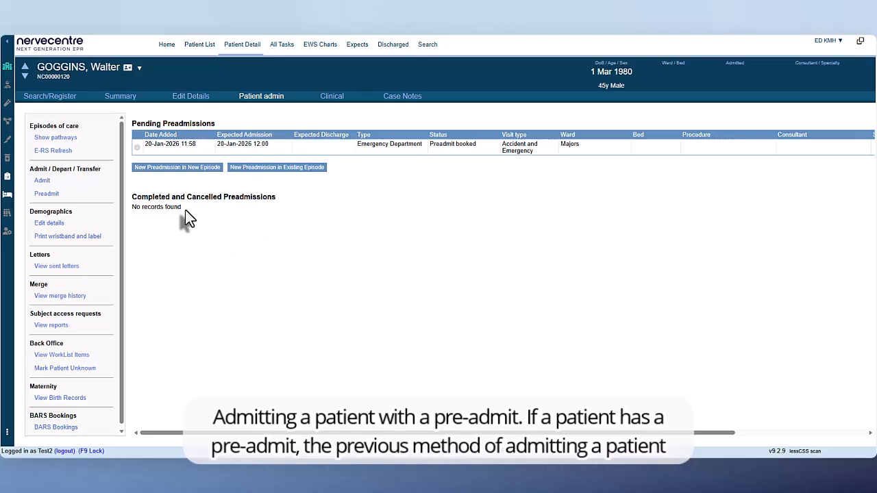
# Step: Begin admitting the patient as Arrived at ED and choose the Attend ED form
pyautogui.click(99, 183)
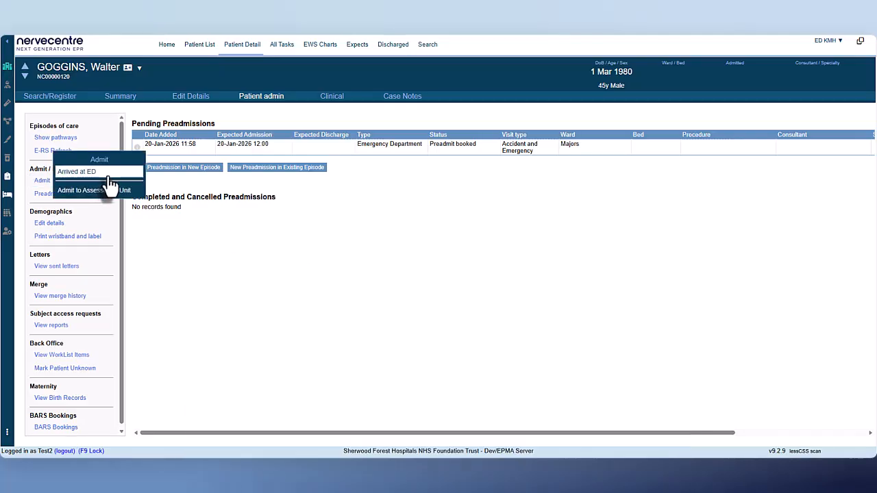
pyautogui.click(109, 177)
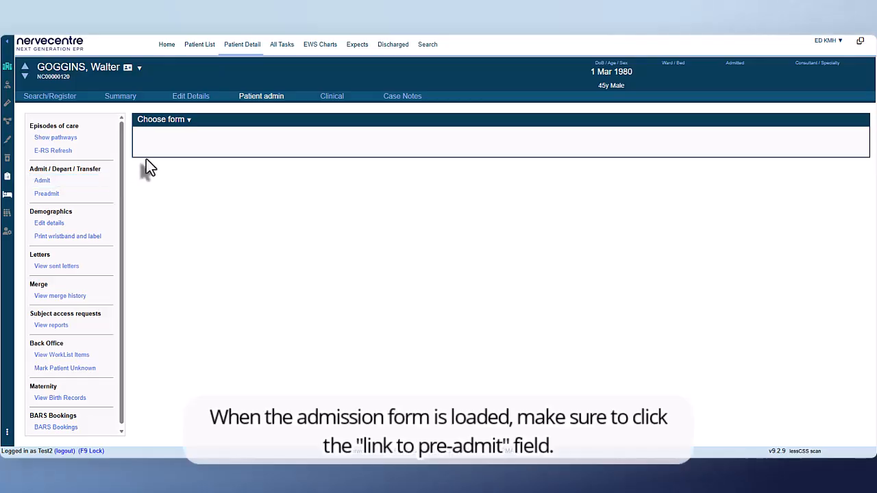
pyautogui.click(187, 129)
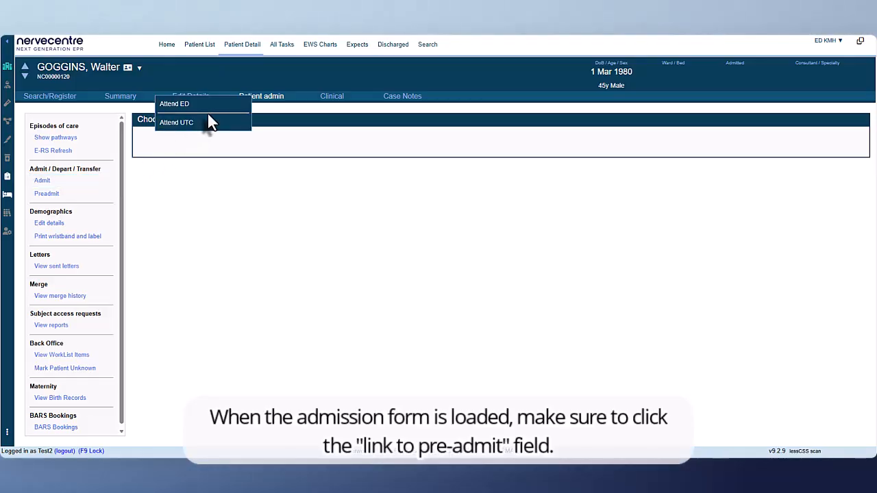
pyautogui.click(217, 111)
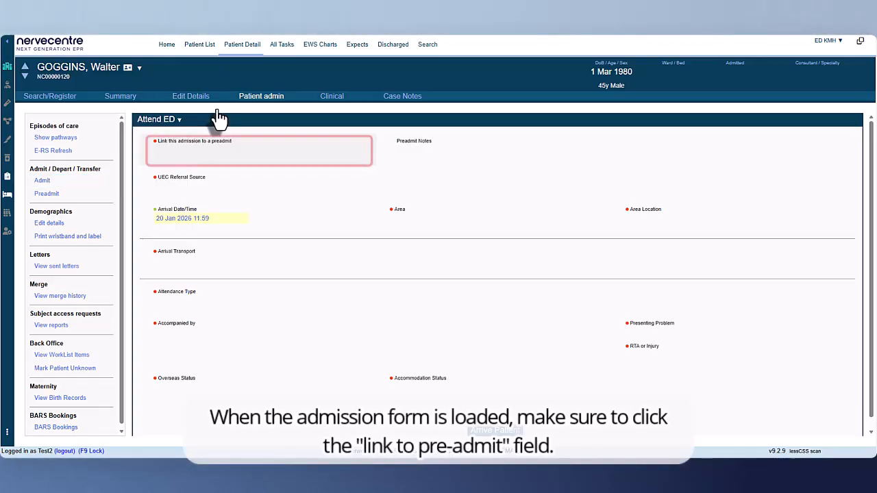
# Step: Link the admission to the Preadmit 20/01/2026 entry and set the UEC Referral Source to GP / practice nurse
pyautogui.click(274, 155)
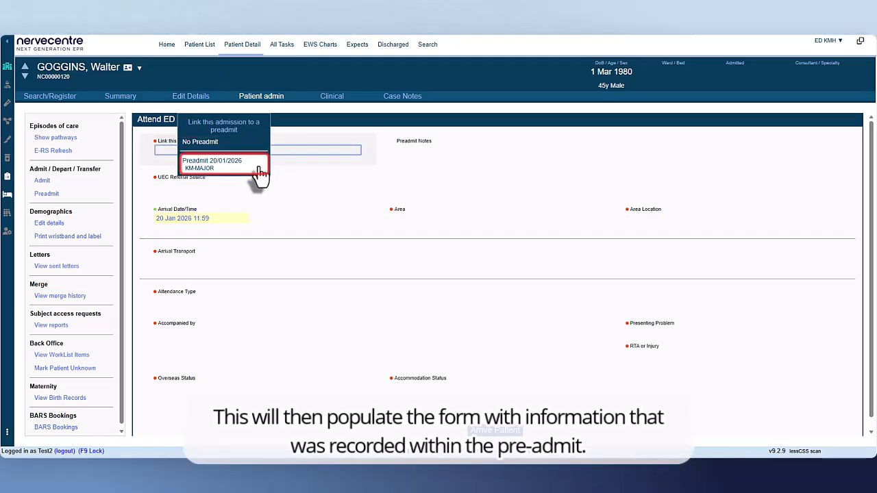
pyautogui.click(260, 173)
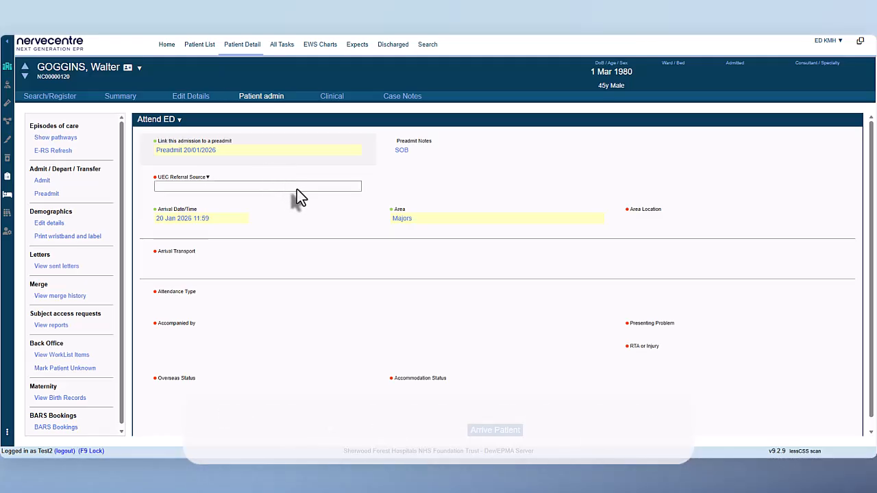
pyautogui.click(297, 190)
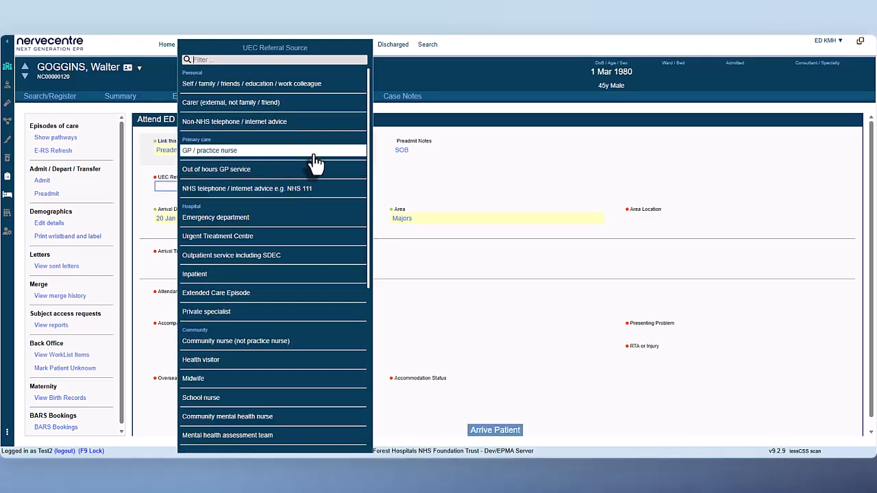
pyautogui.click(315, 157)
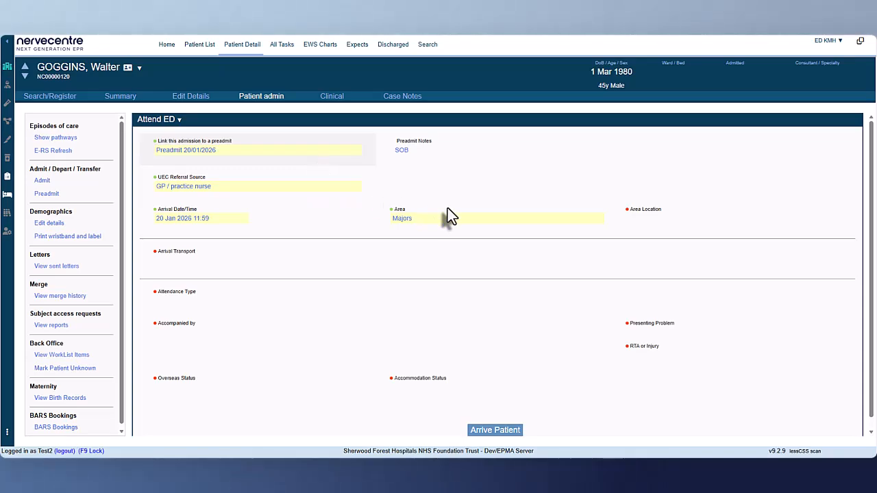
# Step: Set the area location to Ch1 and the arrival transport to Patient arranged own transport / walk-in
pyautogui.click(643, 220)
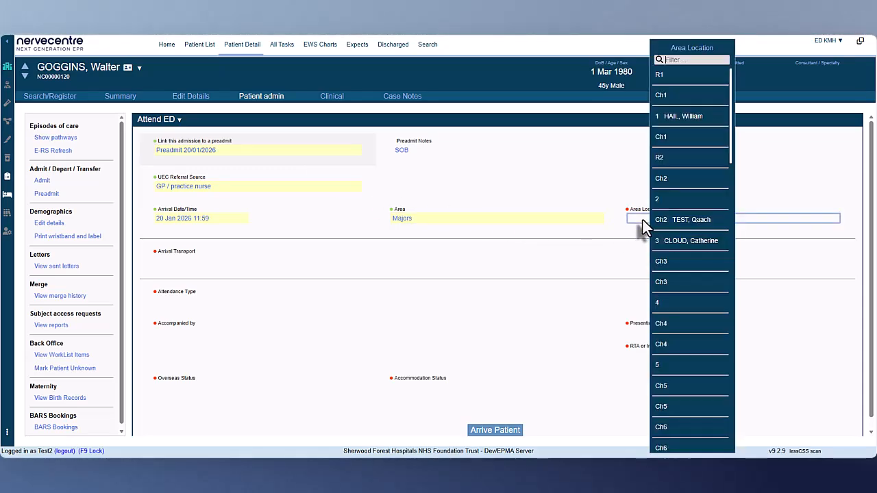
pyautogui.click(699, 99)
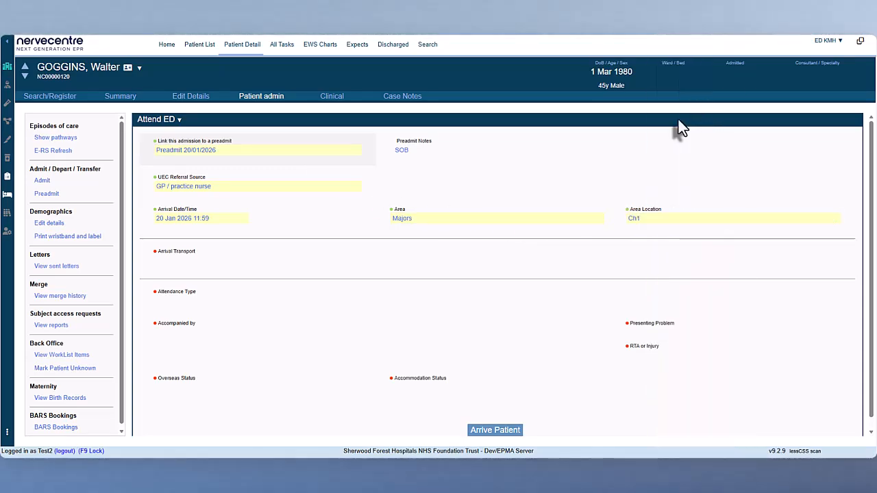
pyautogui.click(357, 264)
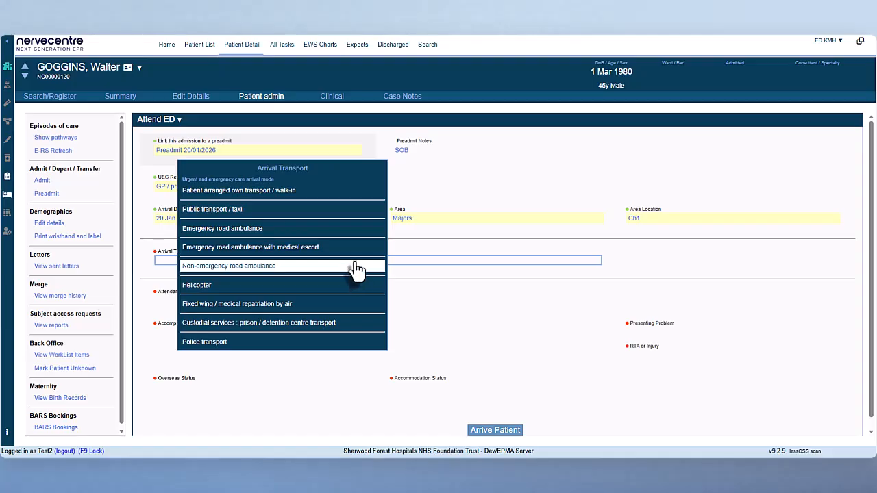
pyautogui.click(320, 192)
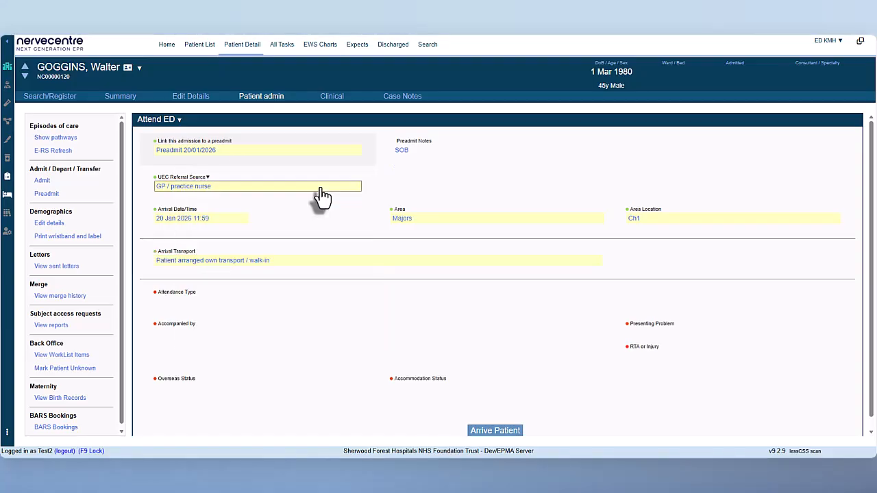
# Step: Set the Attendance Type to the unplanned first Emergency Care Attendance for a new clinical condition and Accompanied by to Unaccompanied
pyautogui.click(279, 302)
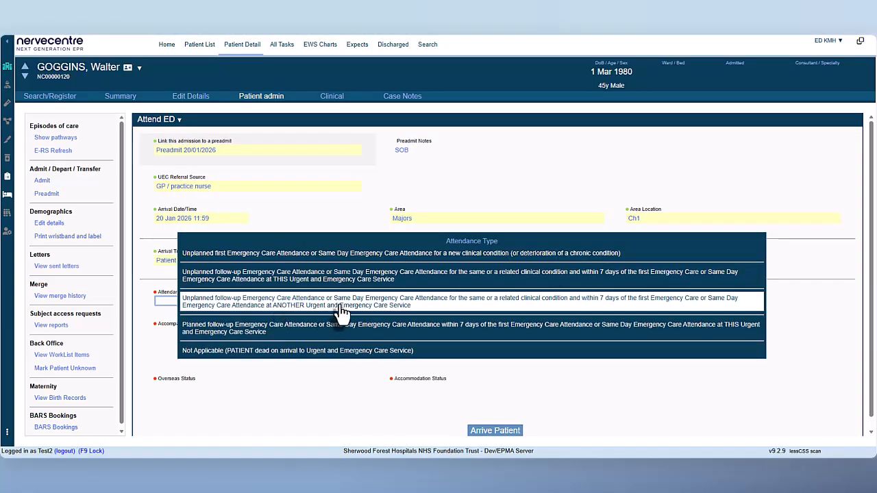
pyautogui.click(491, 255)
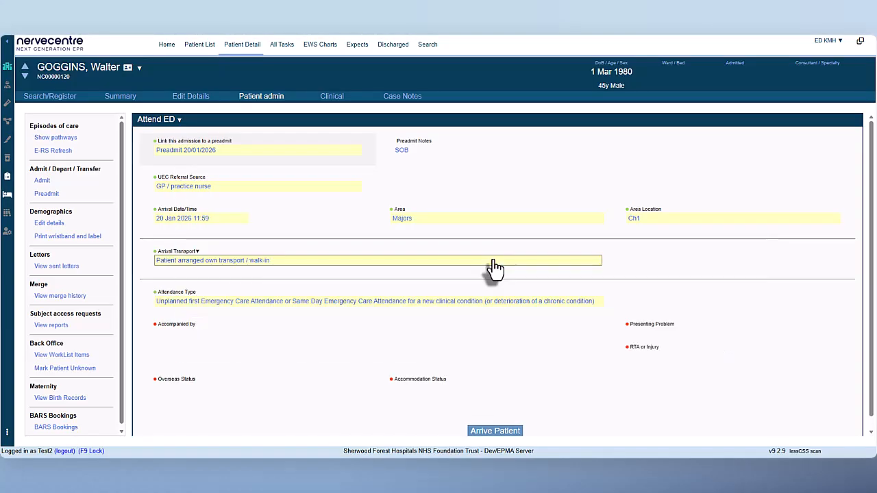
pyautogui.click(265, 319)
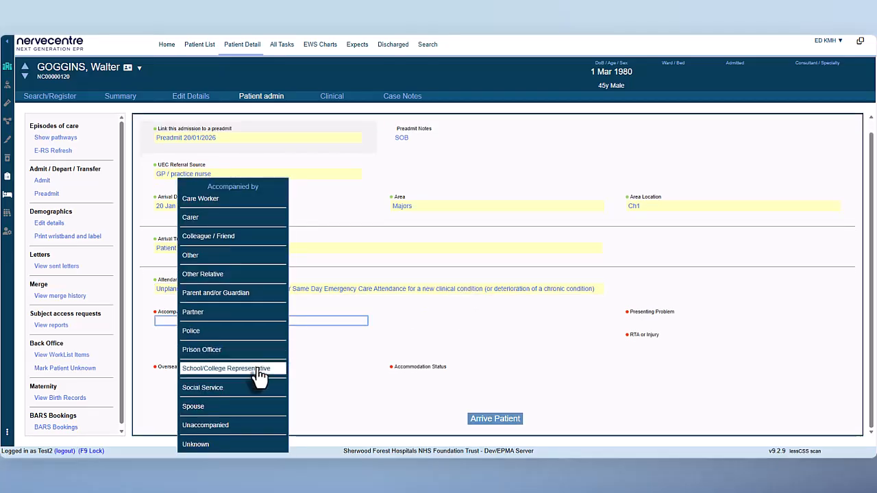
pyautogui.click(233, 425)
# Step: Enter SOB as the Presenting Problem and set RTA or Injury to No
pyautogui.click(655, 319)
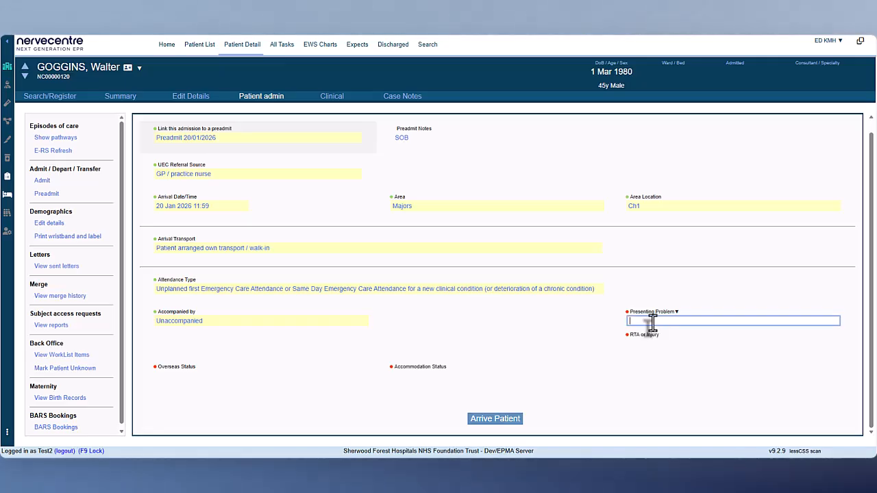
pyautogui.write('SOB')
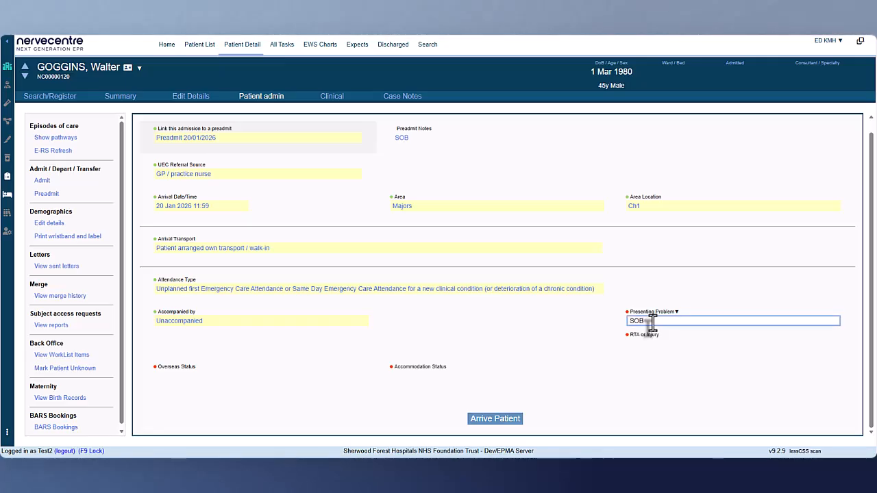
pyautogui.click(663, 346)
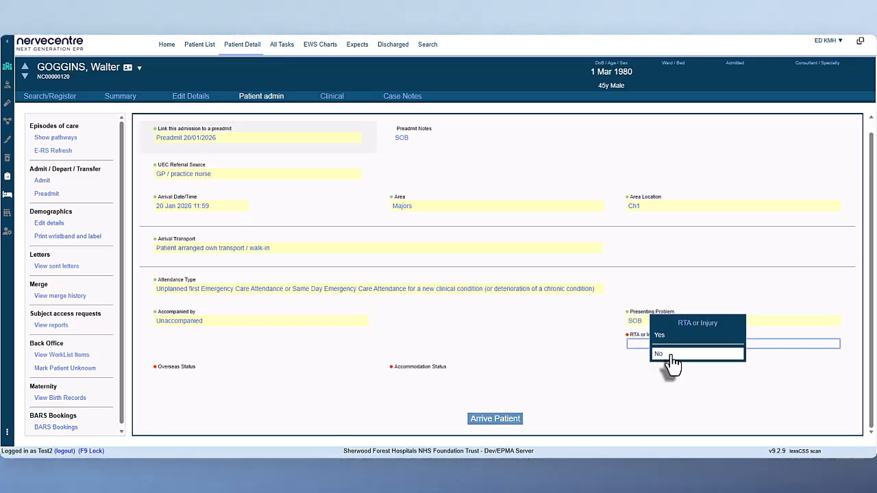
pyautogui.click(670, 355)
# Step: Set the Overseas Status to Charging category A: Standard NHS-funded PATIENT and the Accommodation Status to Usual stable accommodation e.g. home / flat
pyautogui.click(172, 380)
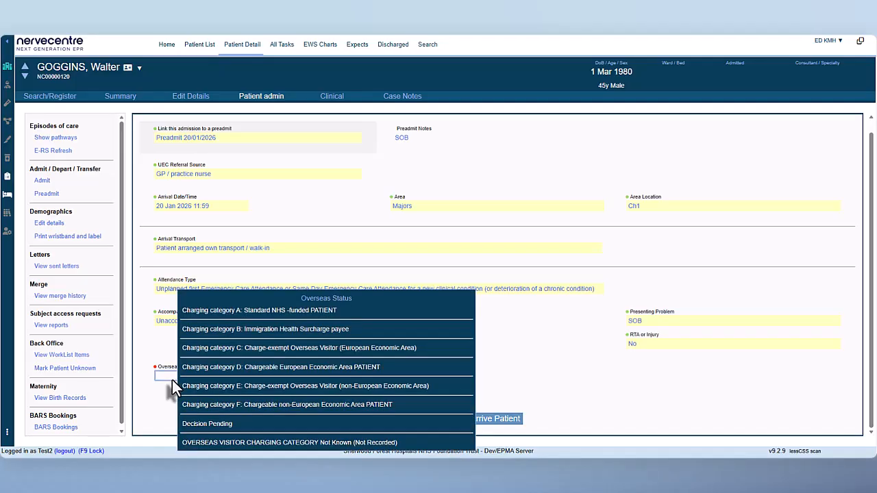
pyautogui.click(209, 312)
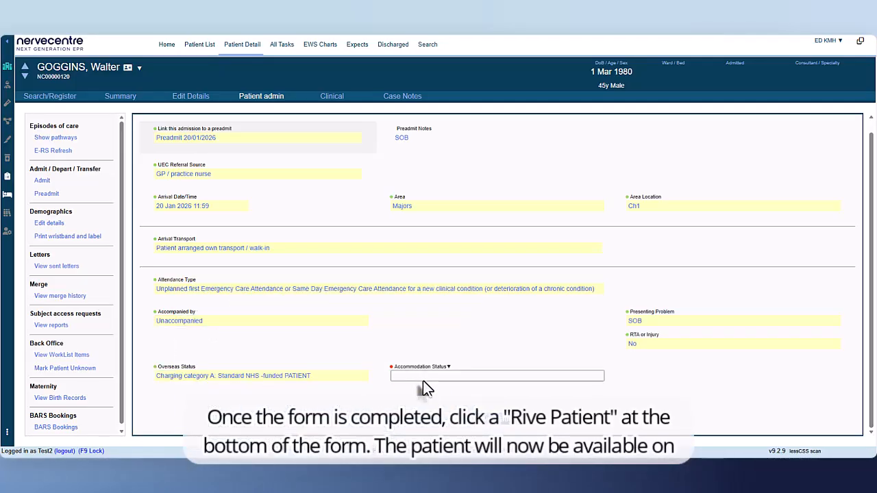
pyautogui.click(412, 377)
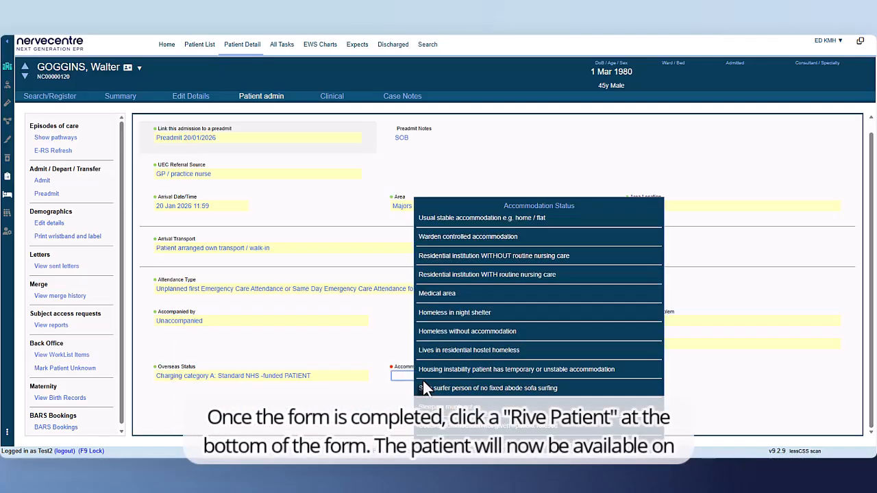
pyautogui.click(500, 220)
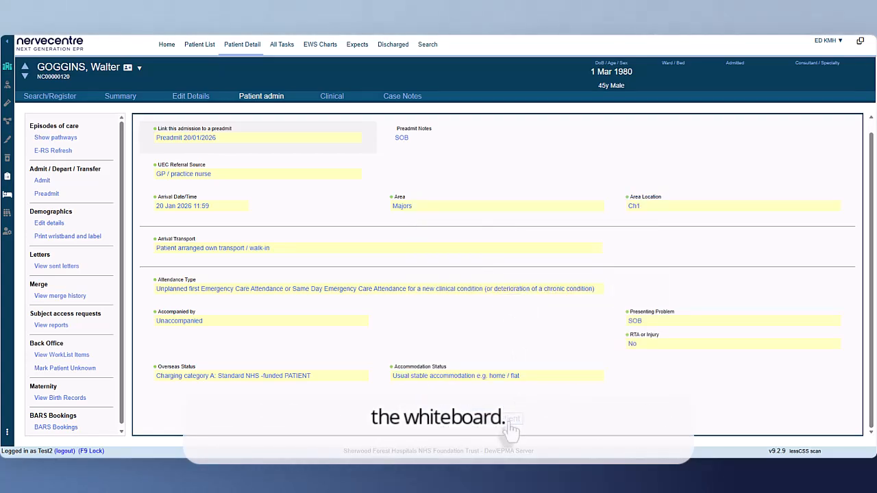
# Step: Submit the completed form to arrive the patient in ED and select the patient's row on the patient list whiteboard
pyautogui.click(509, 421)
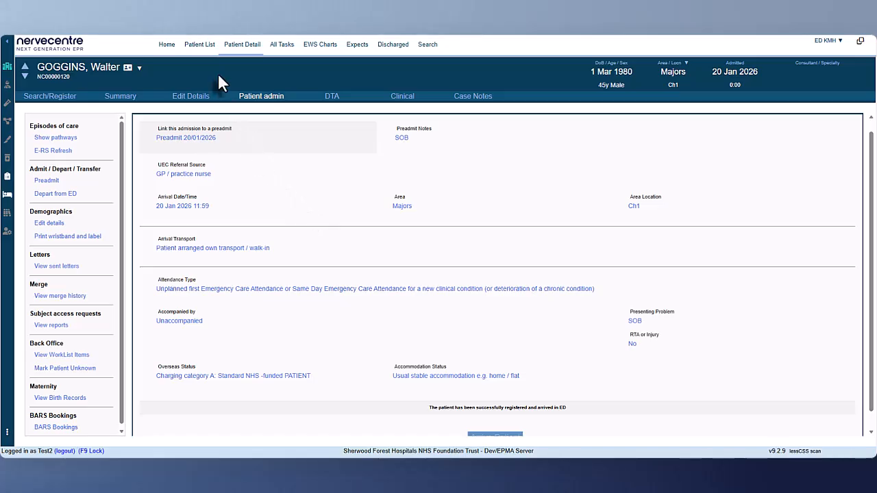
pyautogui.click(199, 47)
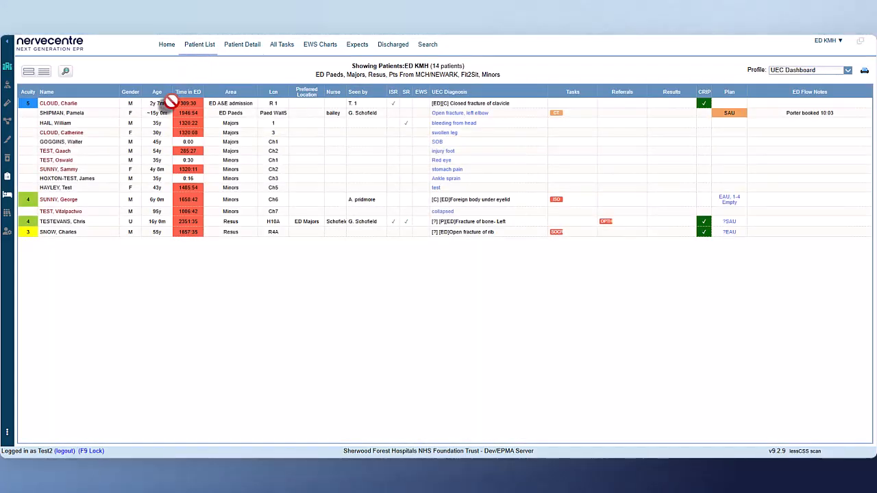
pyautogui.click(165, 142)
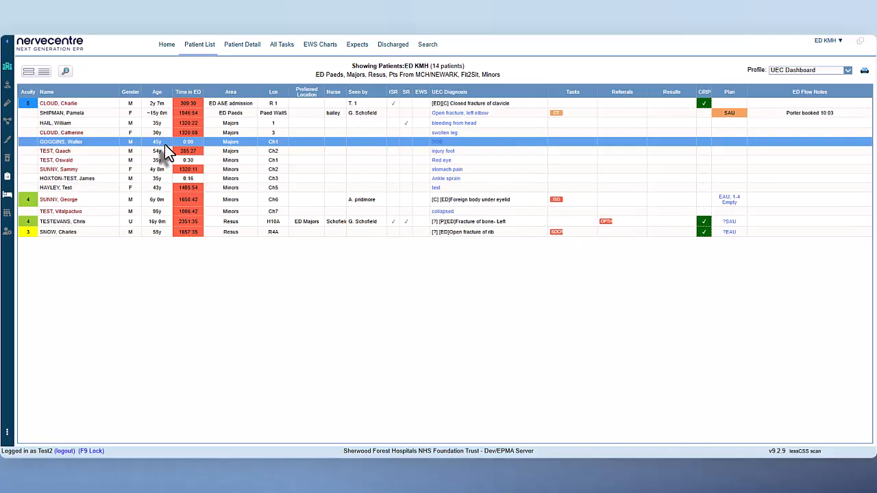